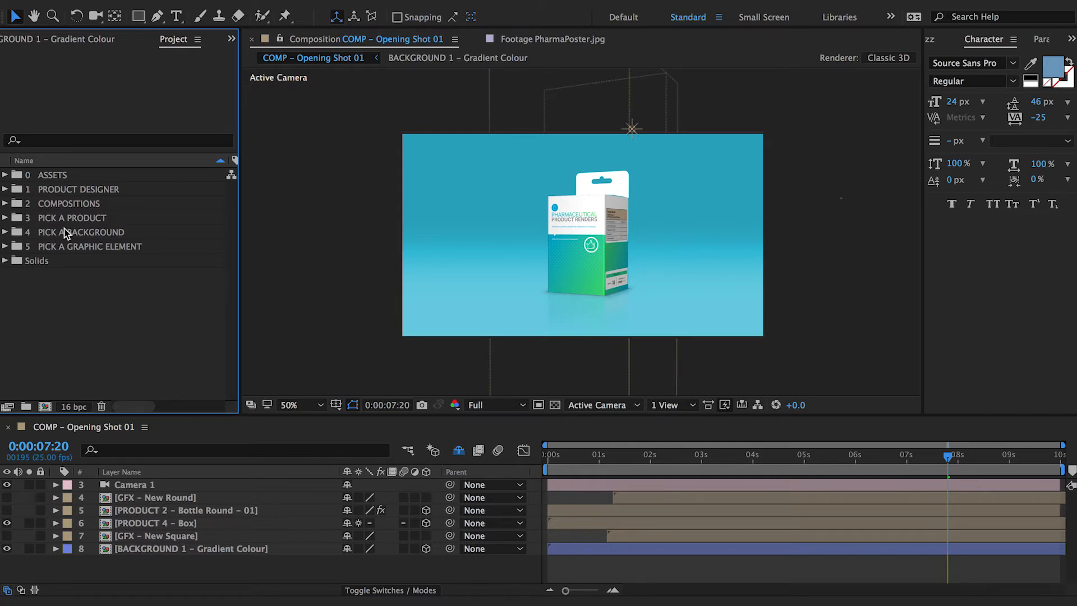
Step: Examine the project's numbered folders, from ASSETS and PRODUCT DESIGNER through to PICK A GRAPHIC ELEMENT
click(50, 175)
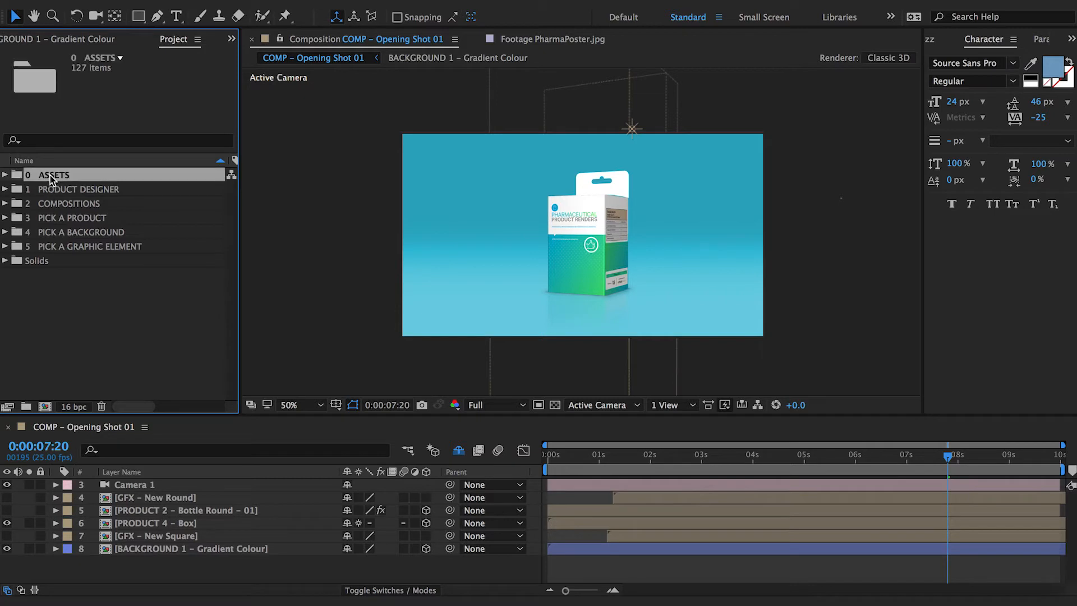
click(6, 176)
click(6, 175)
click(119, 190)
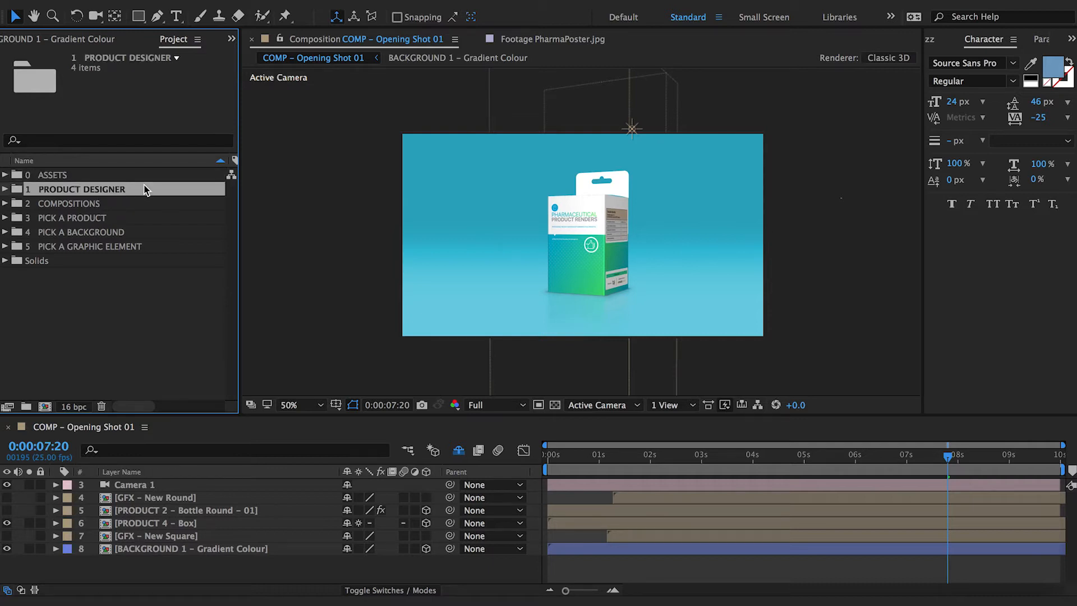
click(145, 207)
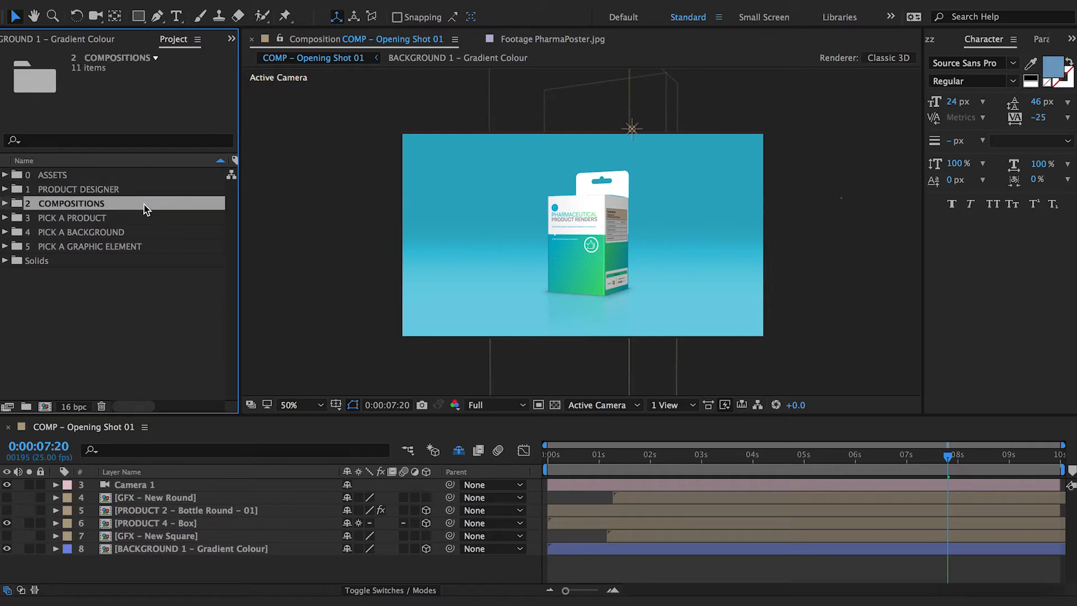
click(143, 223)
click(146, 191)
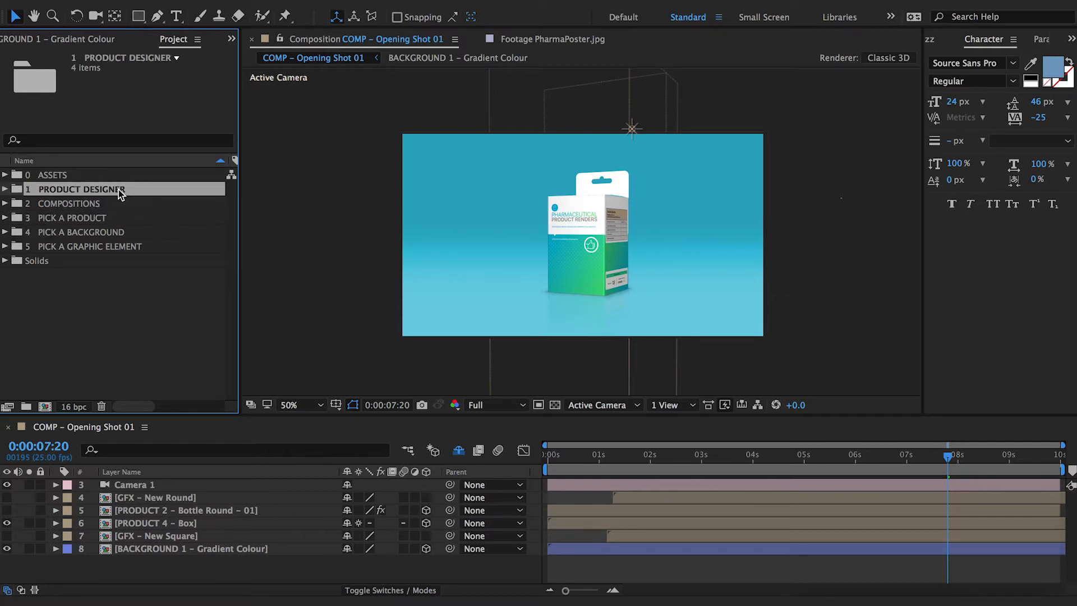
click(137, 204)
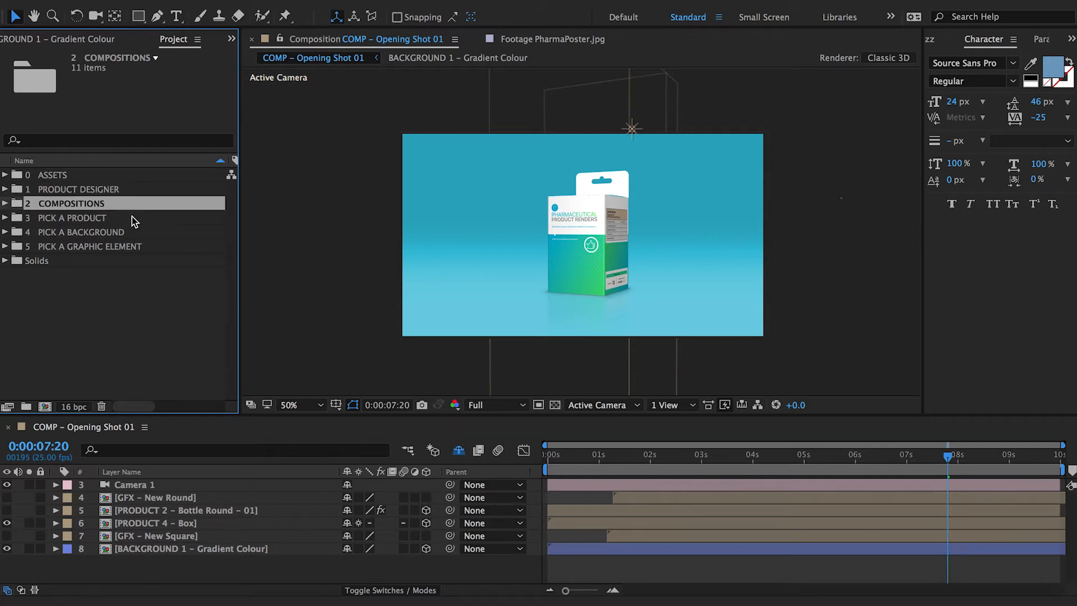
click(133, 218)
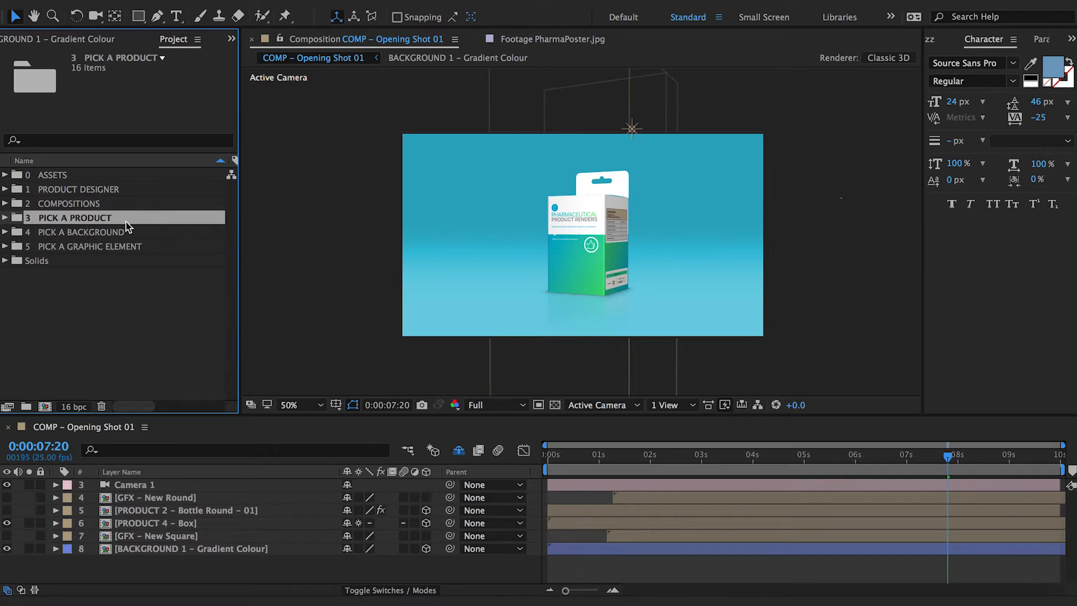
click(133, 233)
click(138, 246)
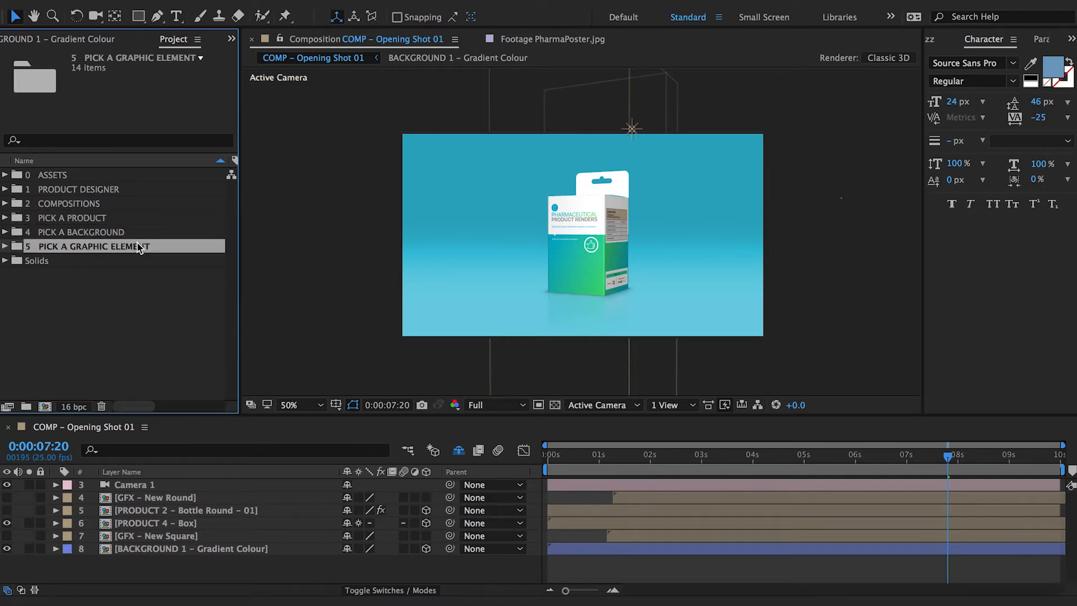
click(135, 277)
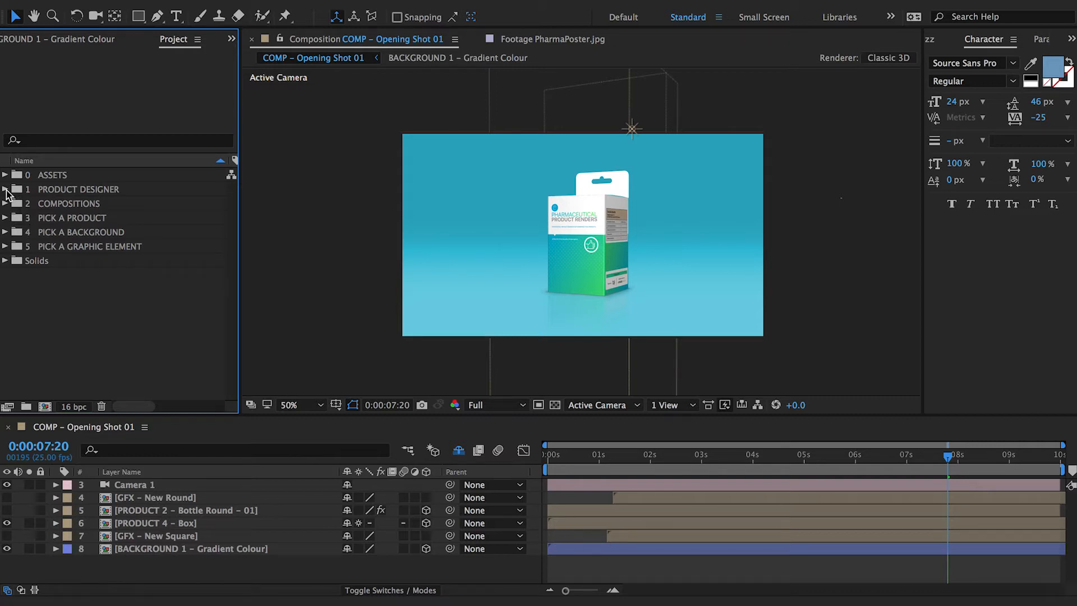
Step: Compare the PharmaPoster.jpg footage with the Opening Shot 01 composition, ending on the poster
click(528, 41)
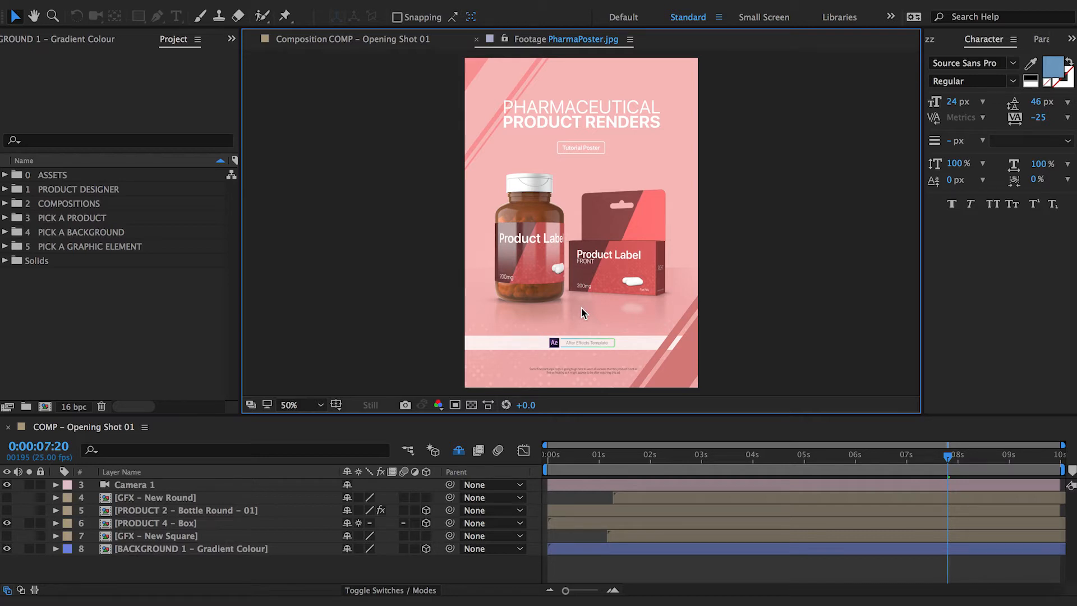
click(380, 41)
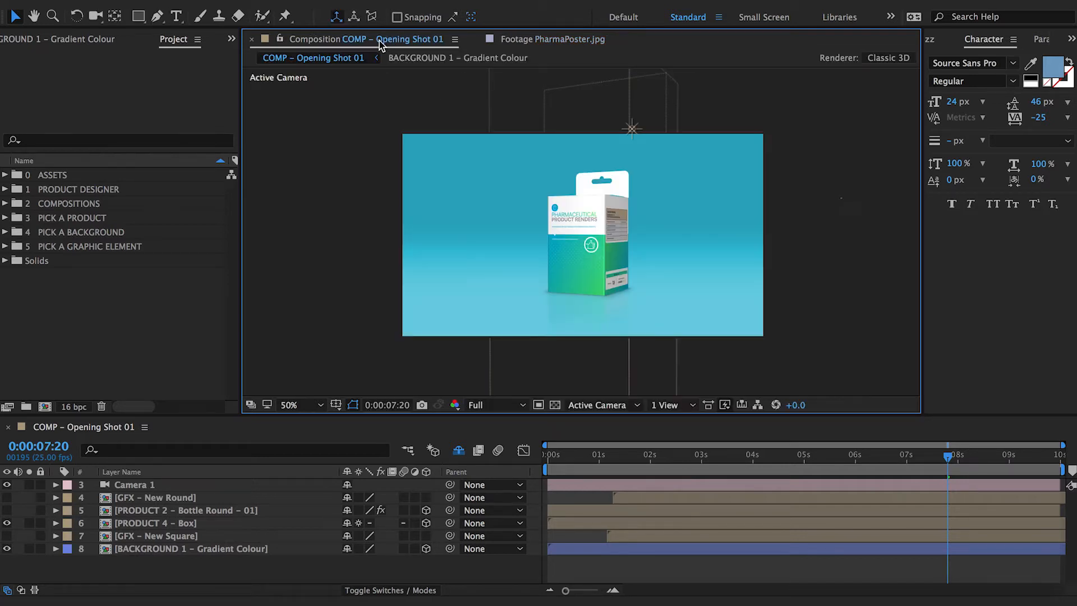
click(513, 40)
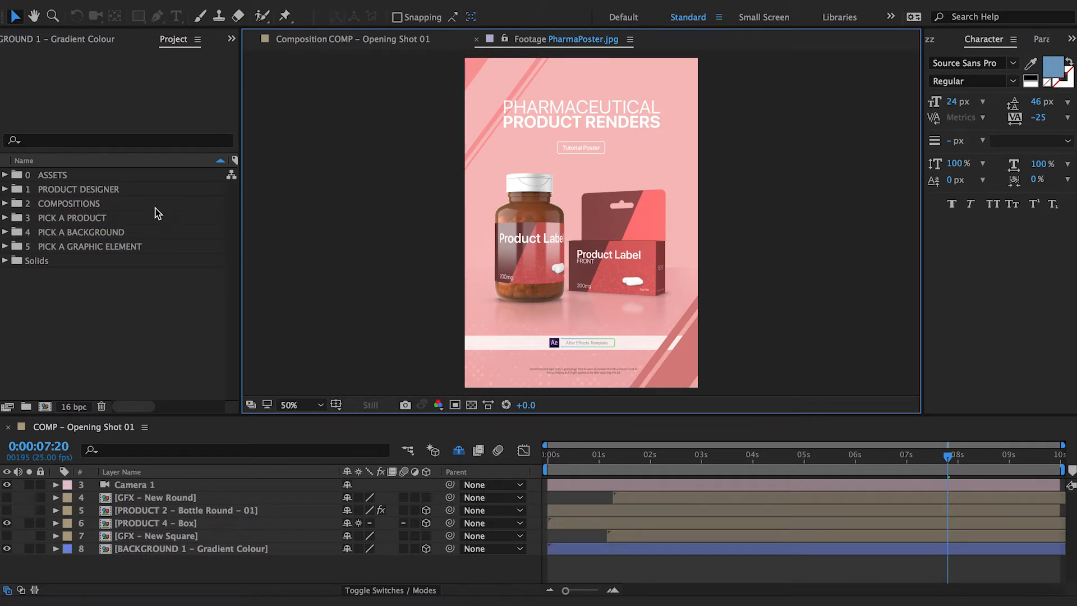
Step: Expand the PRODUCT DESIGNER folder and preview its Clear, Round and Rounded bottle designs and the box design
click(4, 189)
click(89, 190)
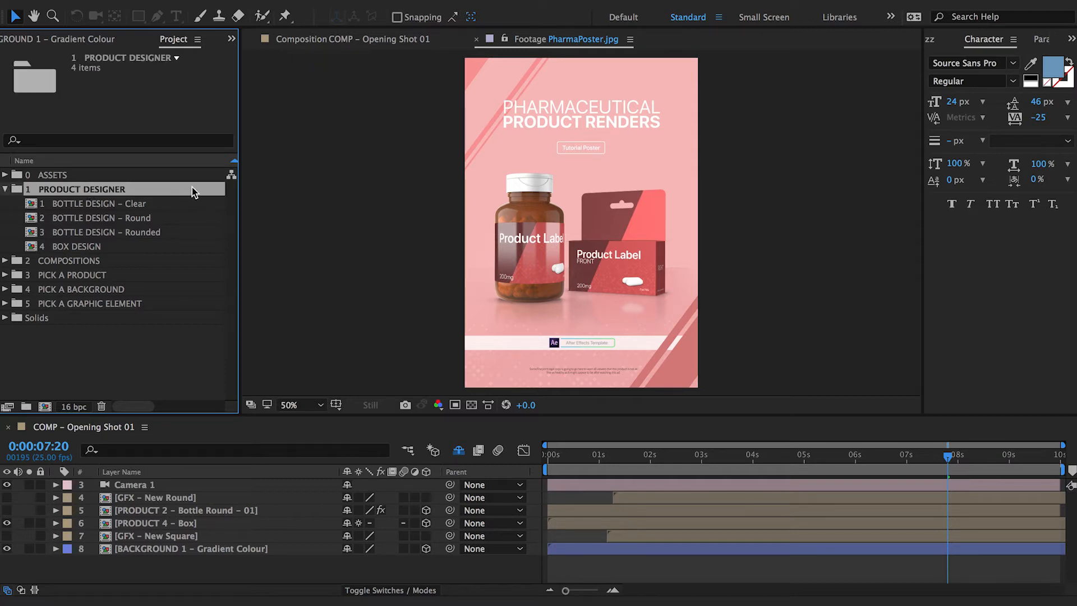
click(154, 207)
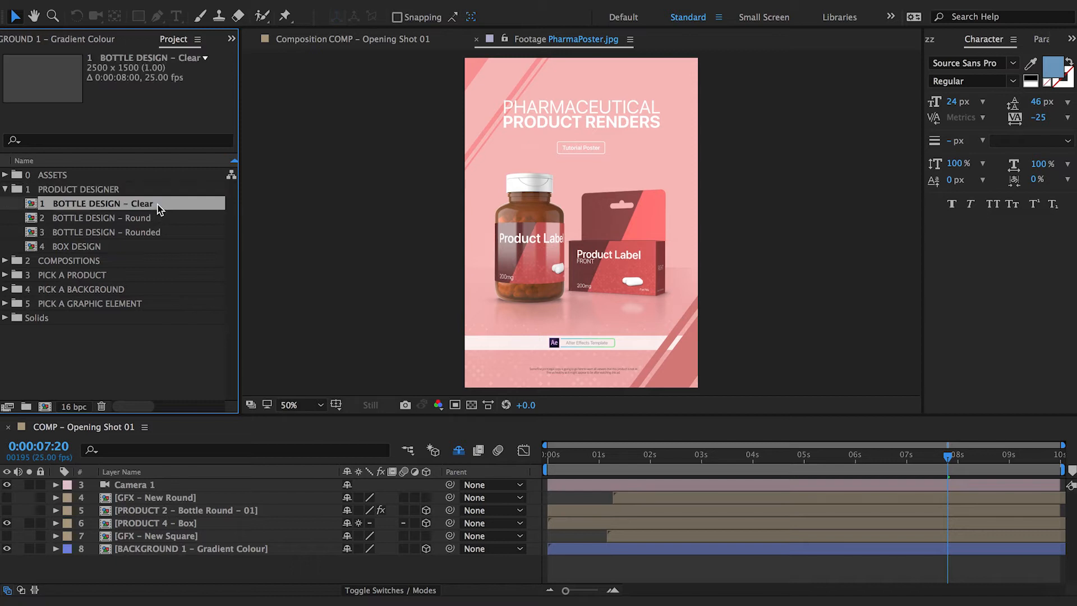
click(123, 220)
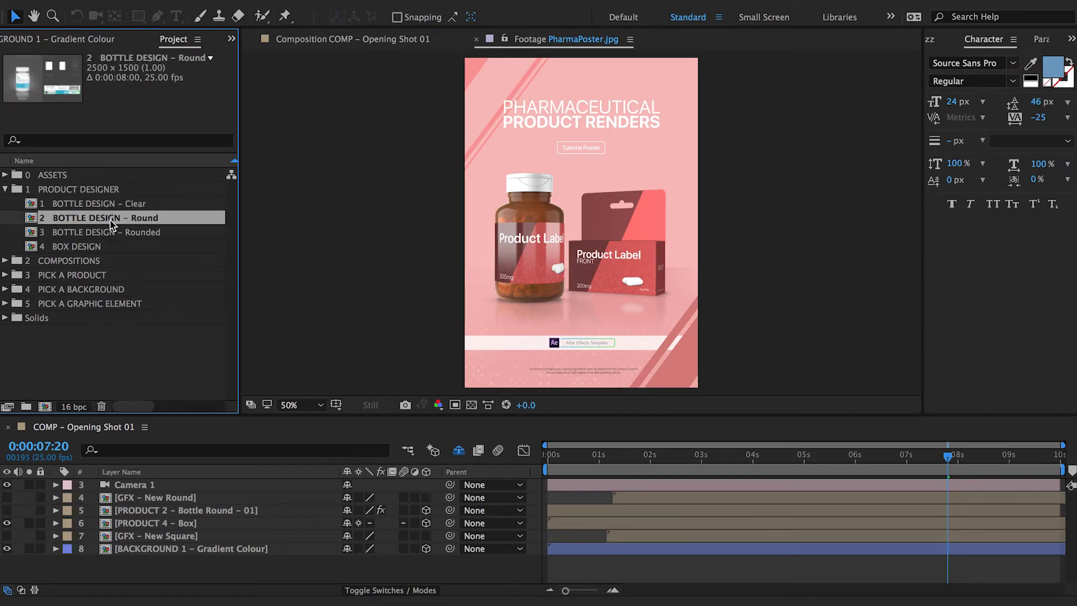
click(112, 230)
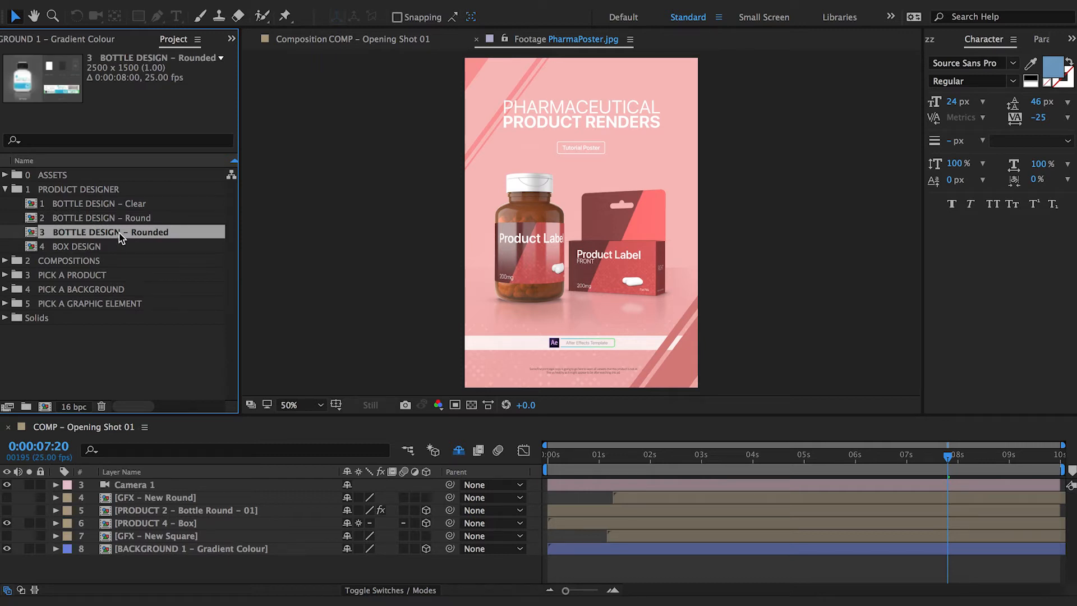
click(100, 249)
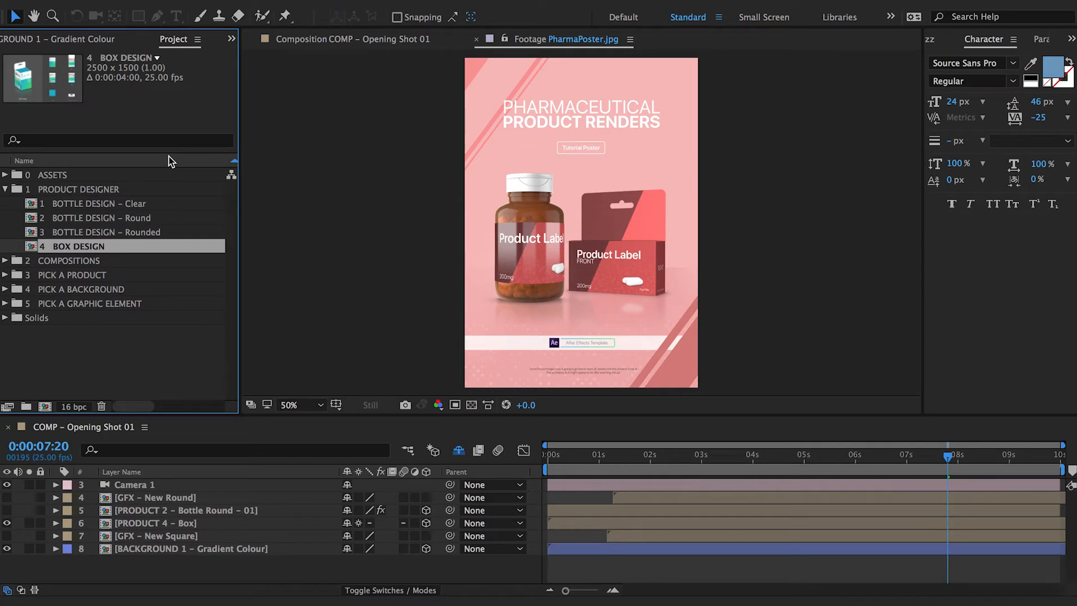
Step: Open the BOX DESIGN composition and display the effect controls of its BOX CONTROLS layer
double_click(96, 247)
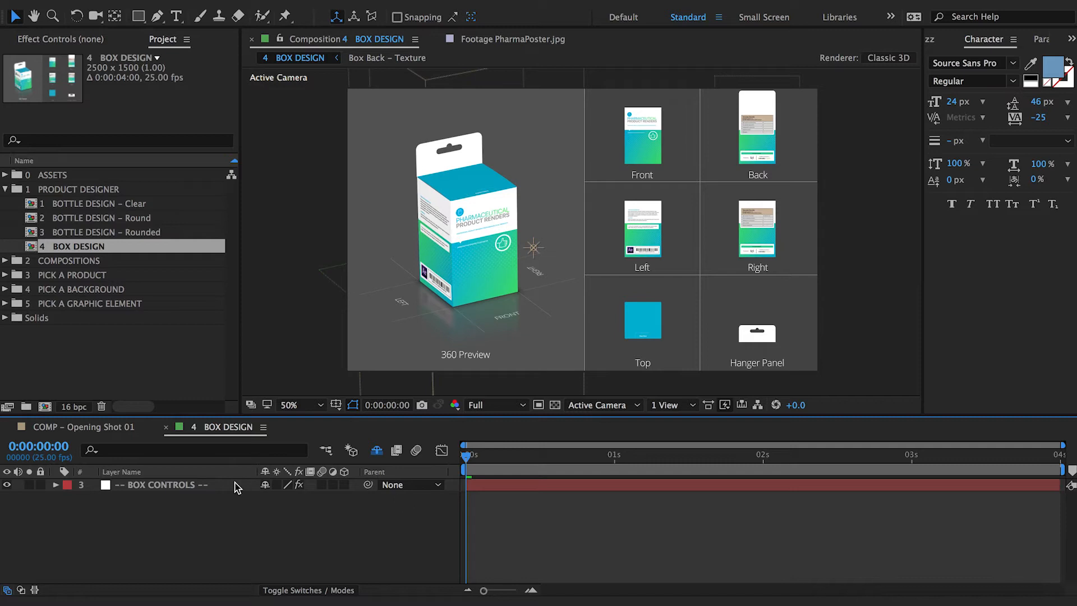
click(210, 484)
click(101, 38)
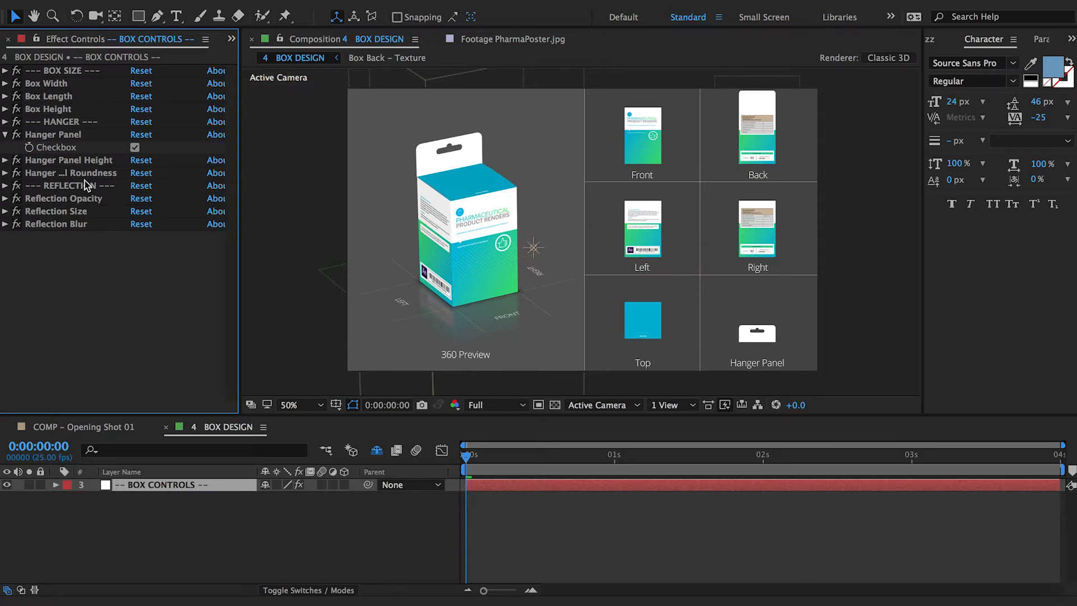
click(93, 124)
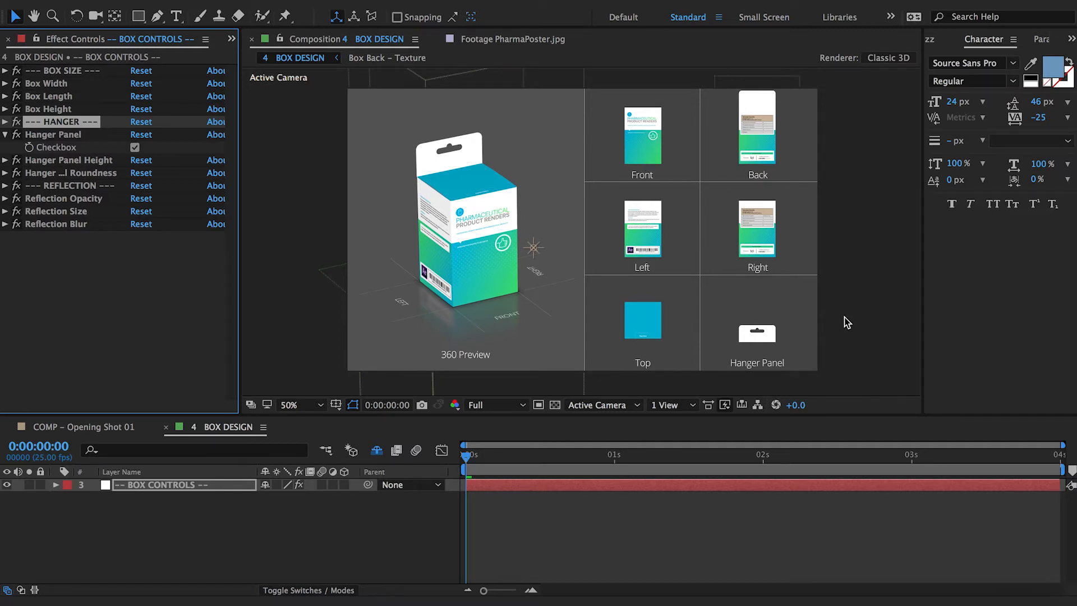
Step: Examine the box's face textures and scrub the 360 preview to about two seconds and back to the first frame
click(755, 238)
click(637, 130)
click(749, 128)
click(651, 229)
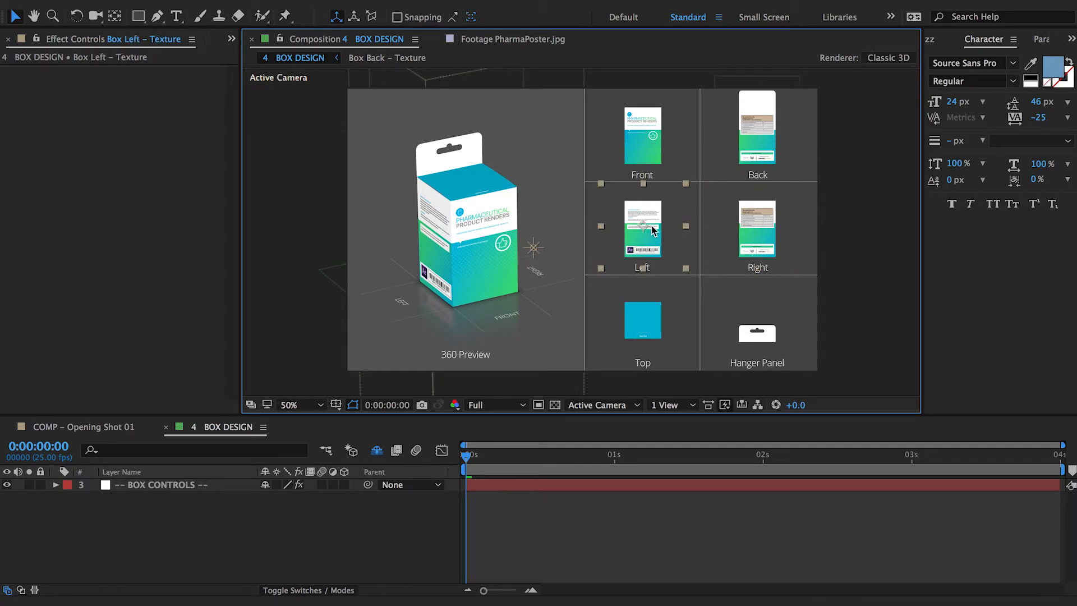
click(831, 230)
drag(501, 463, 777, 459)
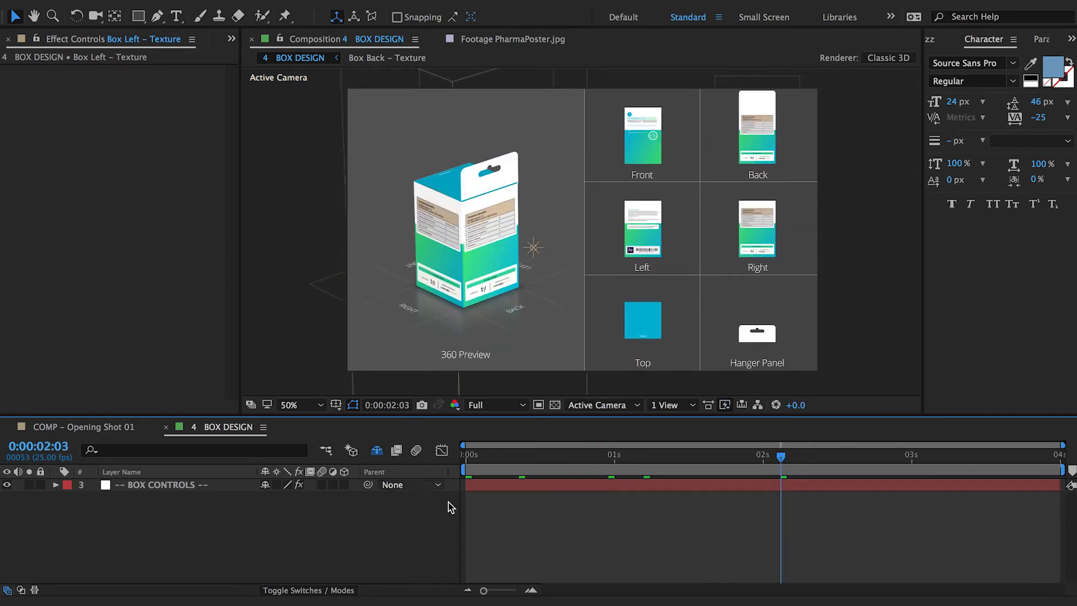
click(473, 460)
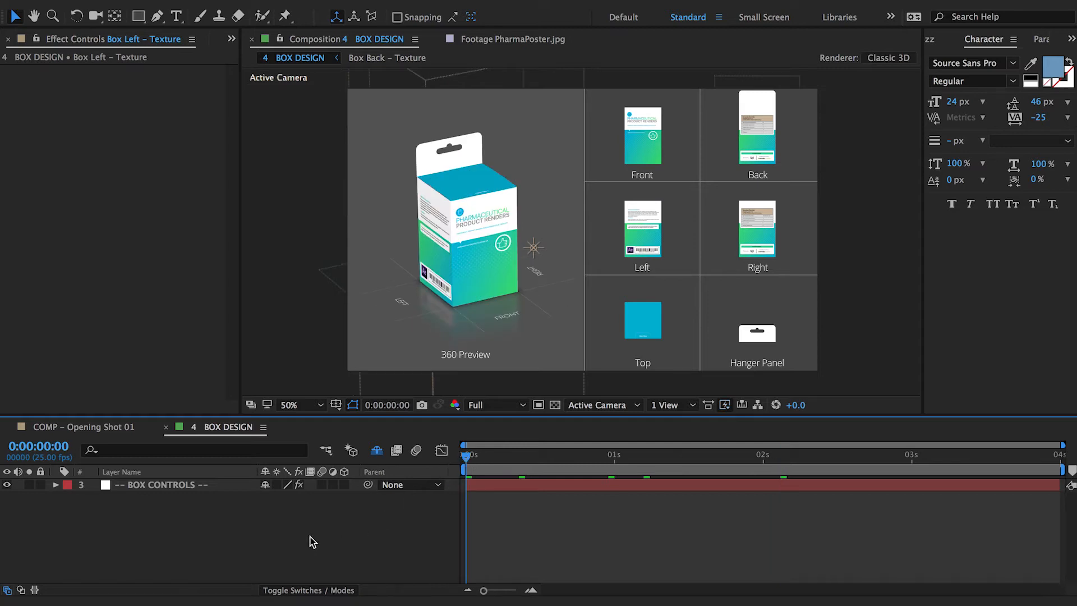
Step: Open the BOTTLE DESIGN – Clear composition from the project and go to its first frame
click(231, 38)
click(239, 70)
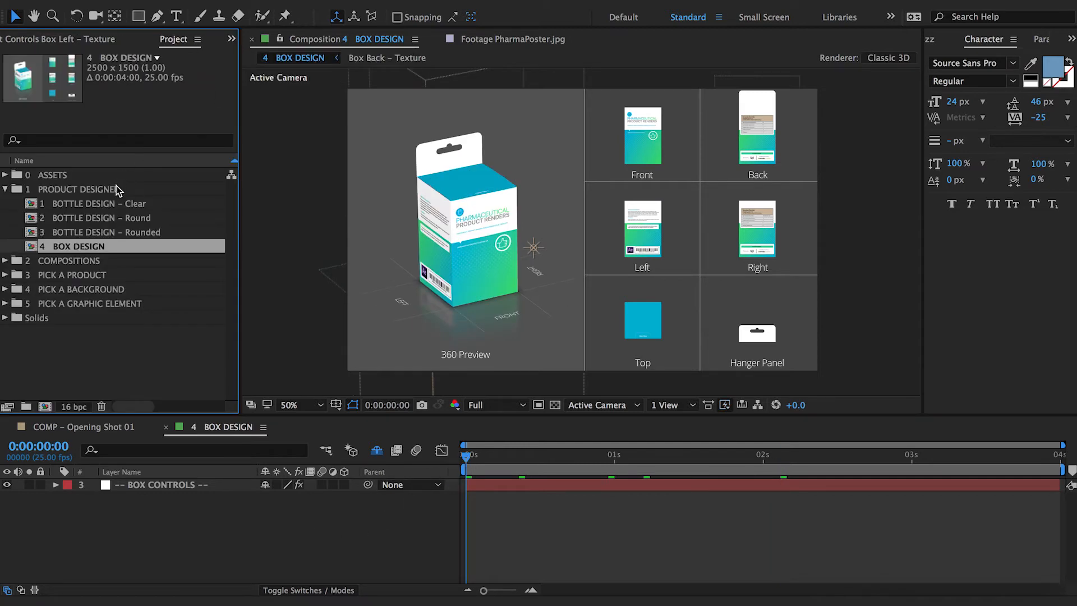
double_click(112, 204)
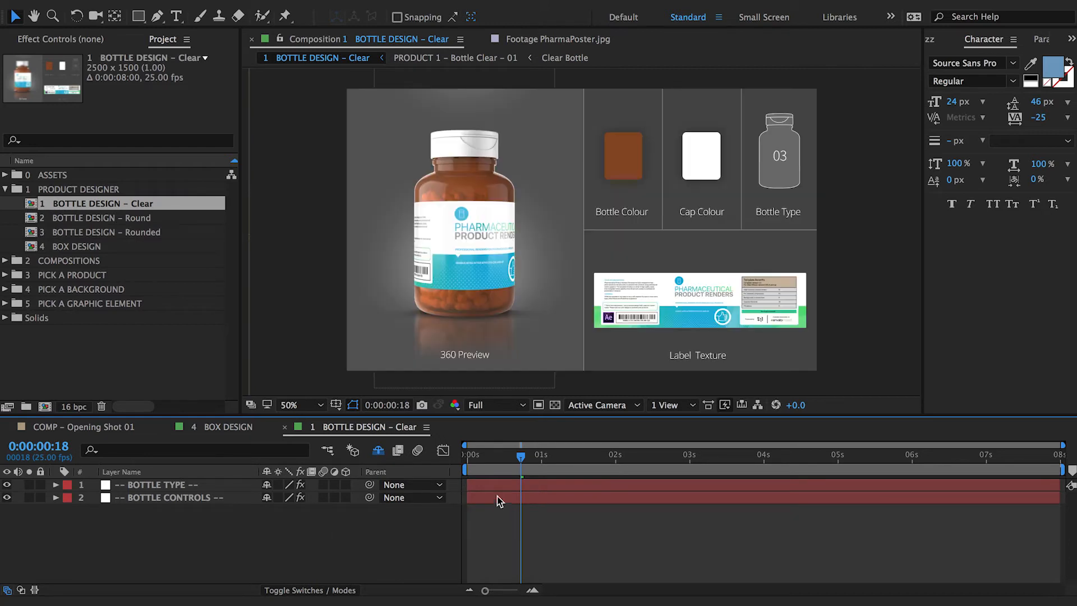
key(Home)
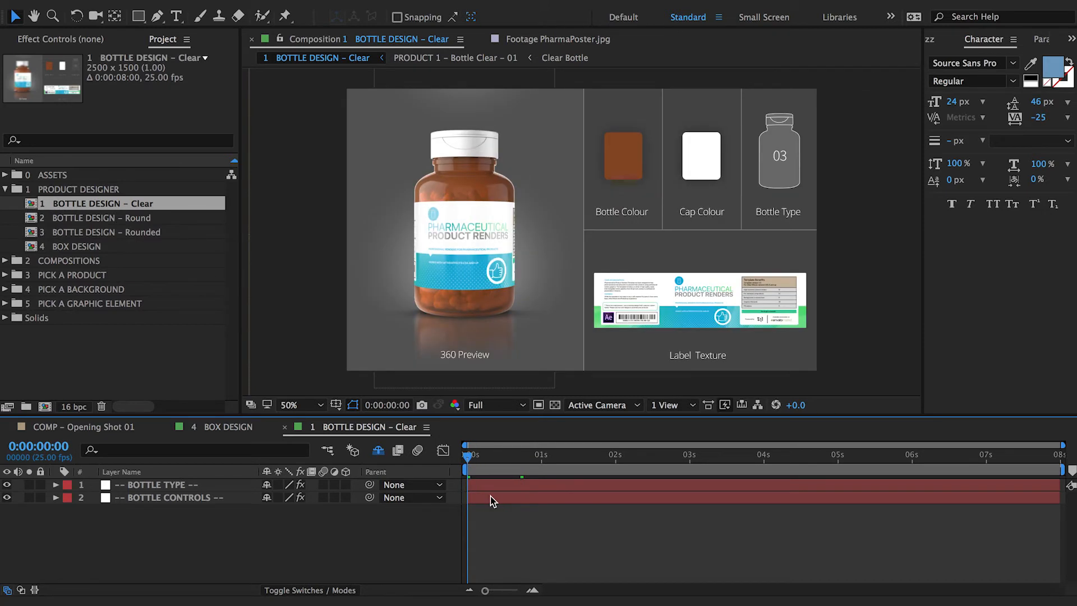
Step: Try the BOTTLE TYPE options by disabling Bottle Type 03 and toggling Bottle Type 01, and re-enable Bottle Type 03
click(140, 486)
click(95, 37)
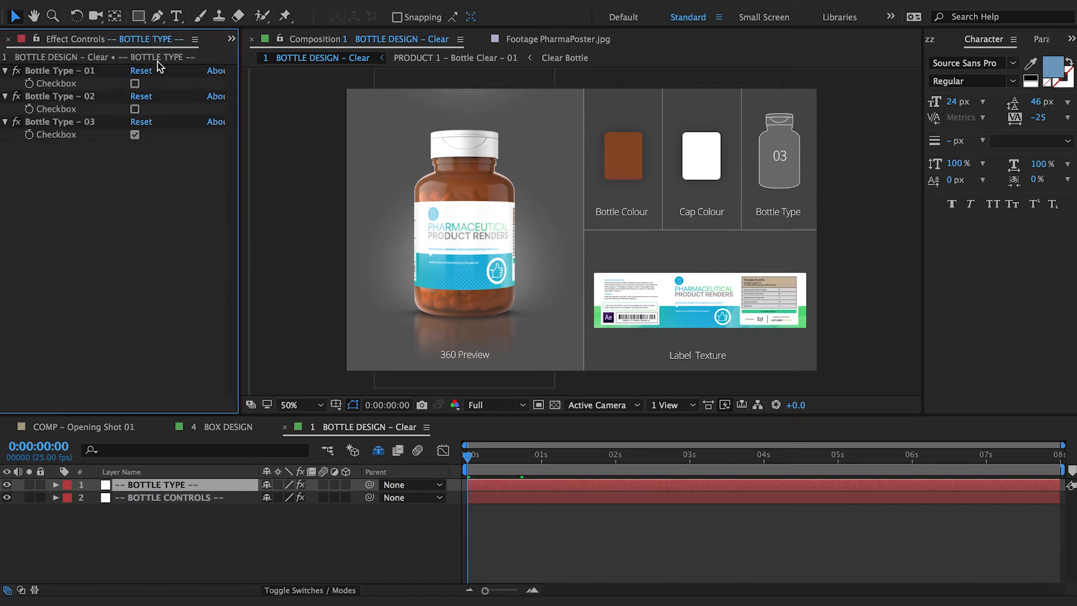
click(135, 136)
click(135, 83)
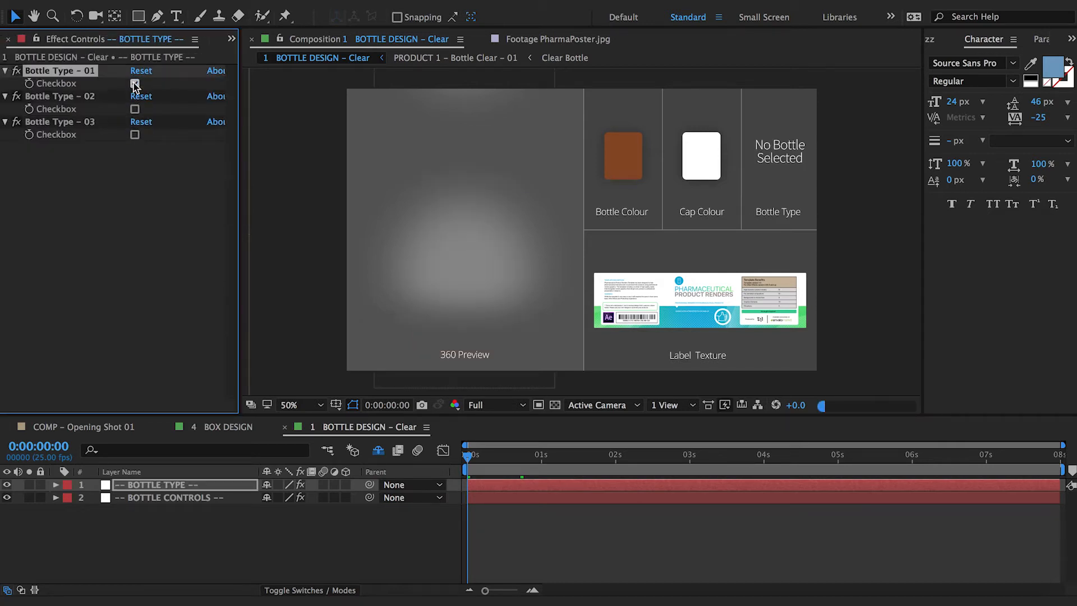
click(135, 83)
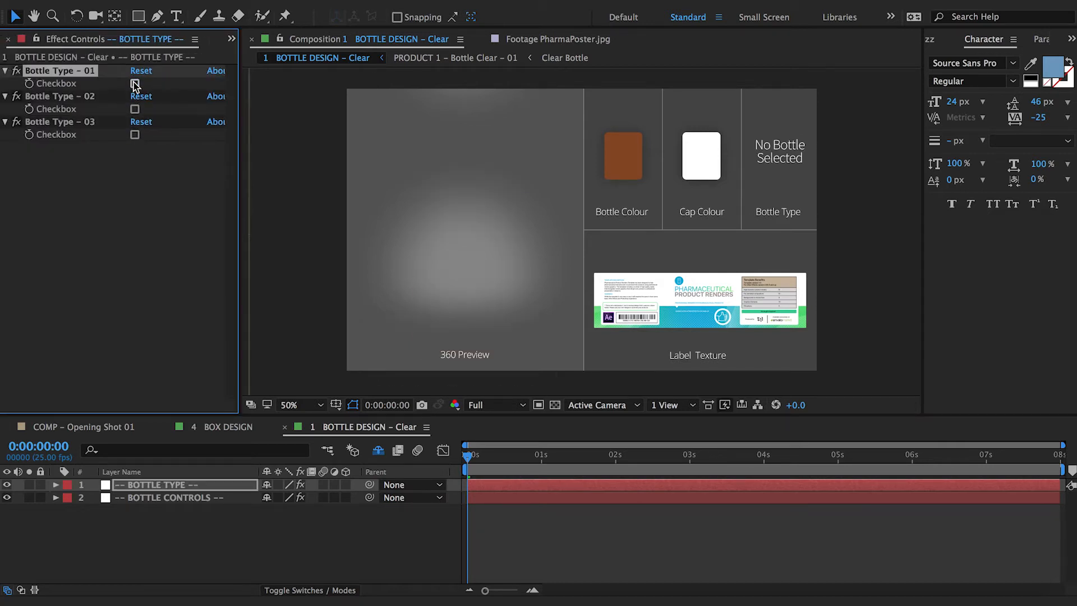
click(135, 135)
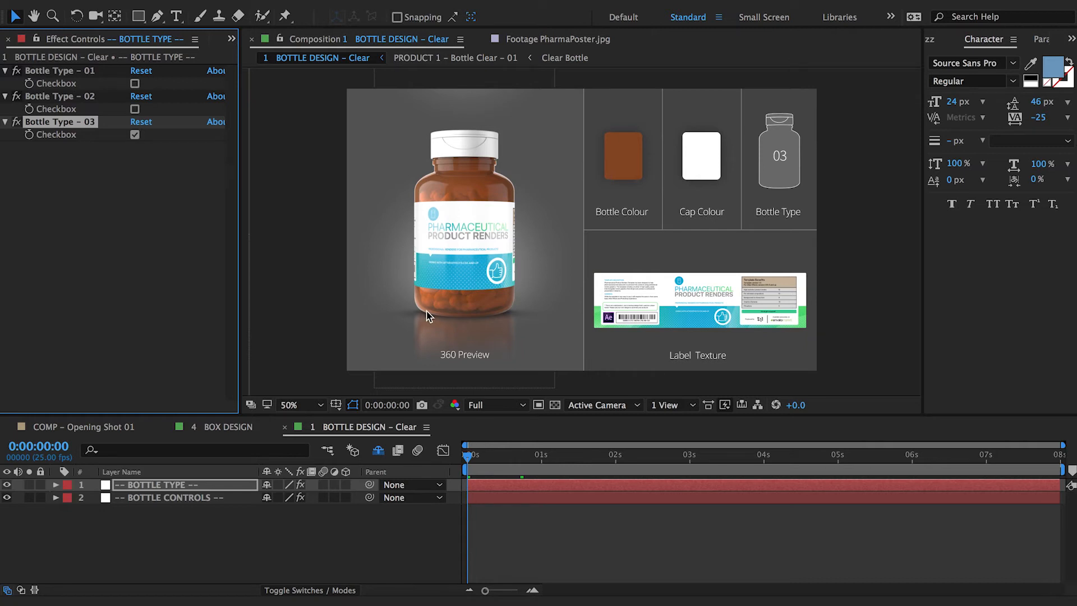
Step: Return to BOX DESIGN, close the clear bottle composition, and reveal the BOX CONTROLS sliders for box width, length and height
click(261, 426)
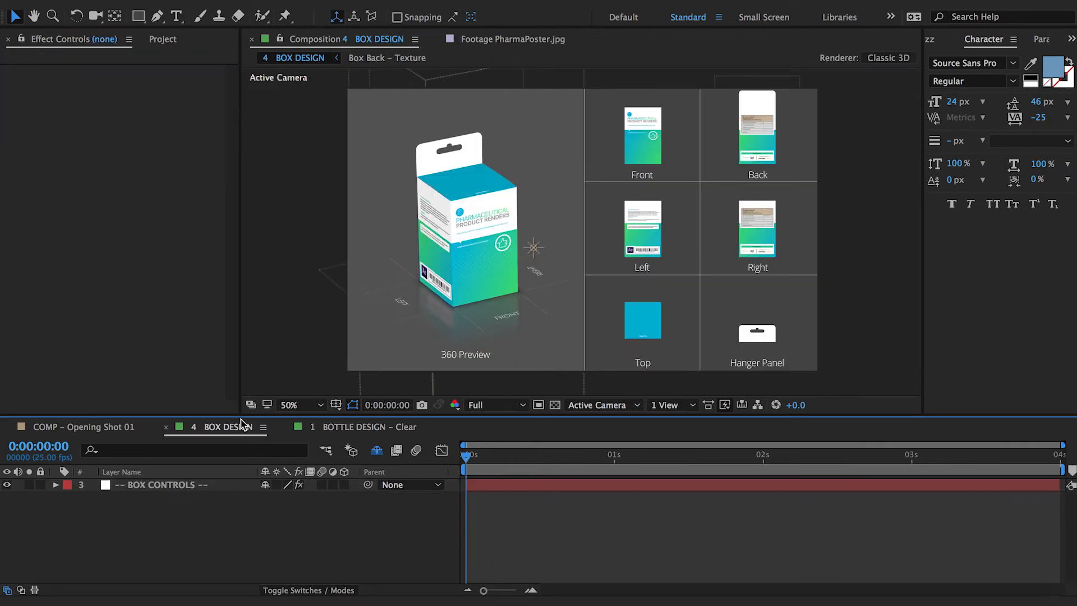
click(284, 428)
click(176, 486)
click(44, 70)
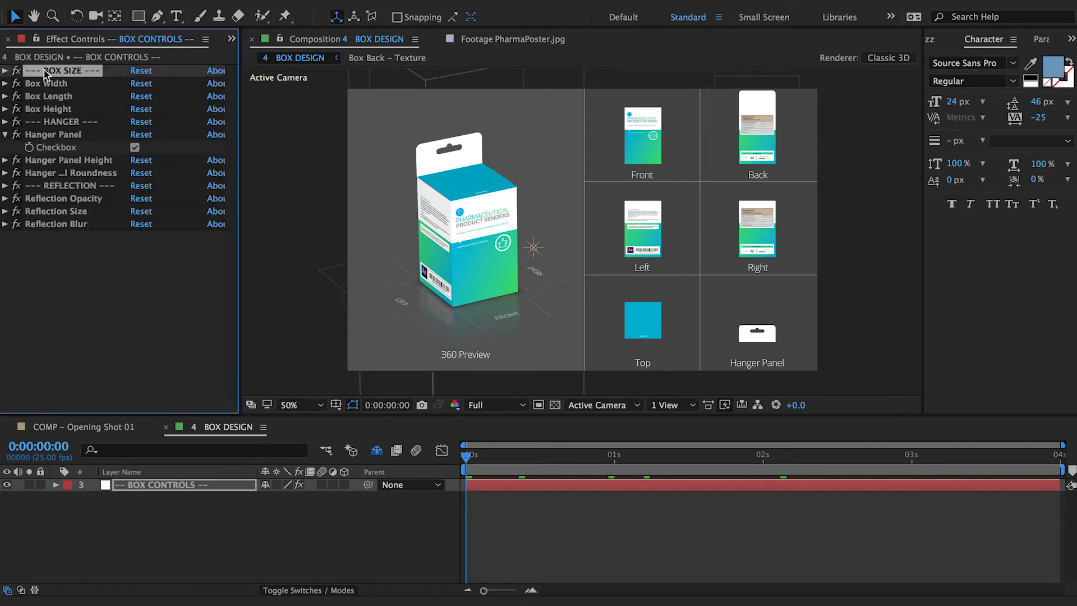
click(5, 84)
click(6, 109)
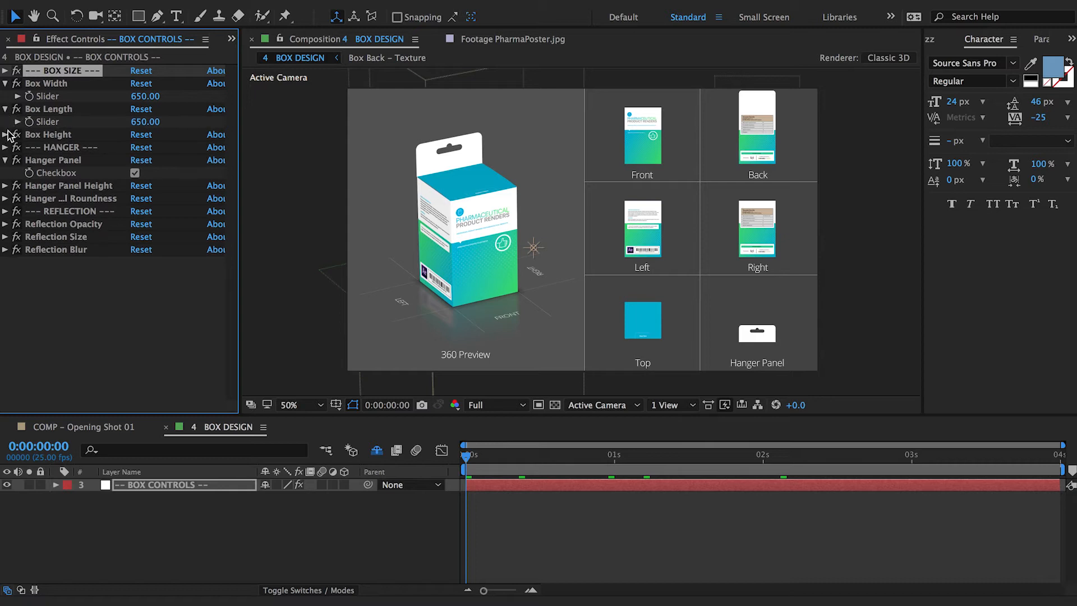
click(5, 135)
Step: Set the box width to 900, the box length to 300 and the box height to 500
click(145, 96)
text(500)
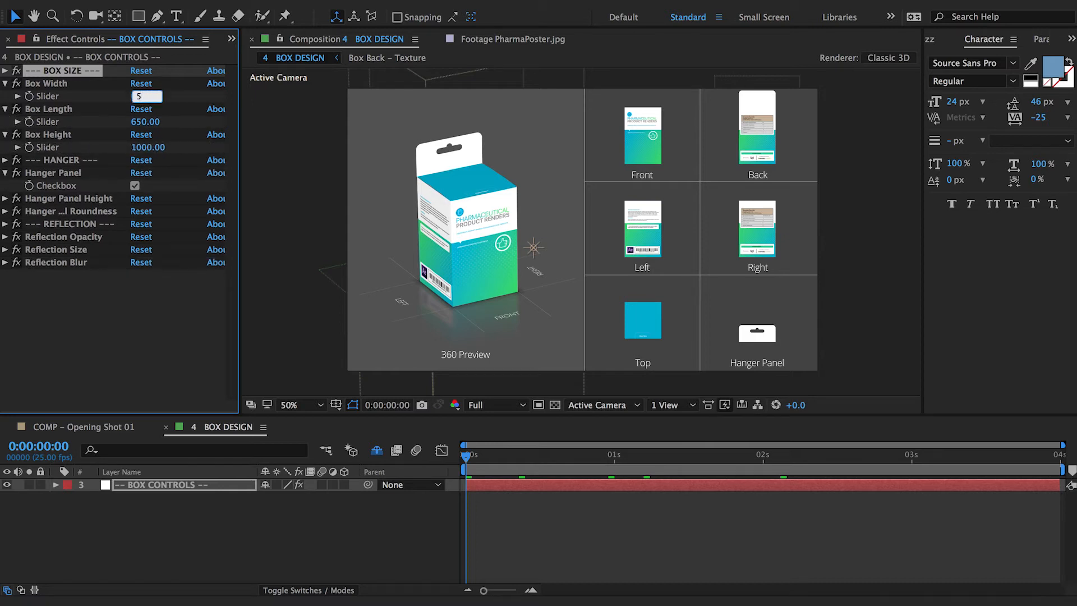
key(BackSpace)
key(BackSpace)
key(BackSpace)
text(900)
key(Tab)
text(300)
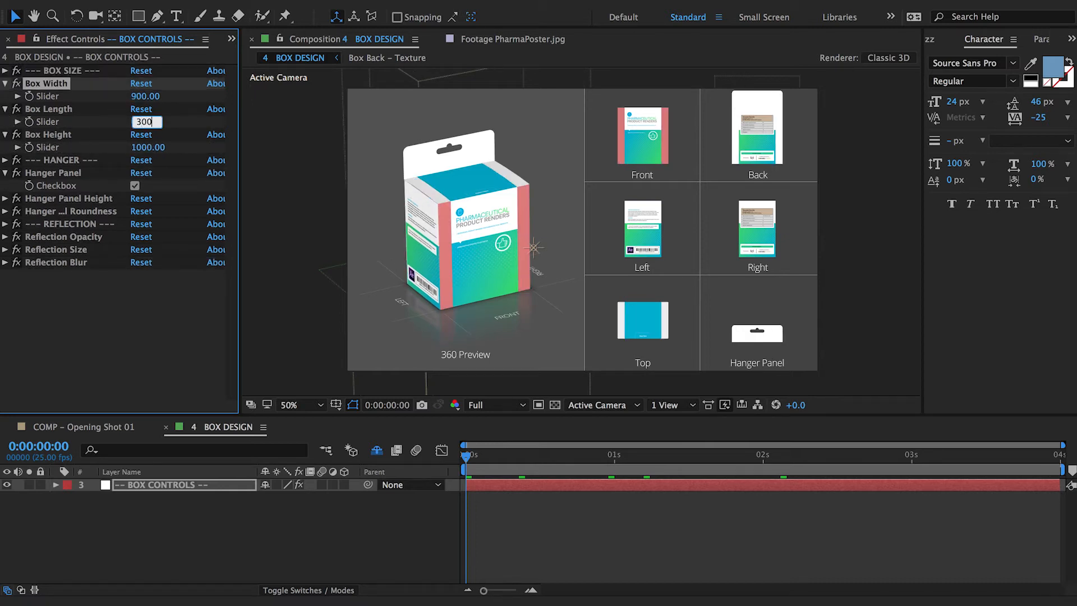
key(Tab)
text(600)
key(Return)
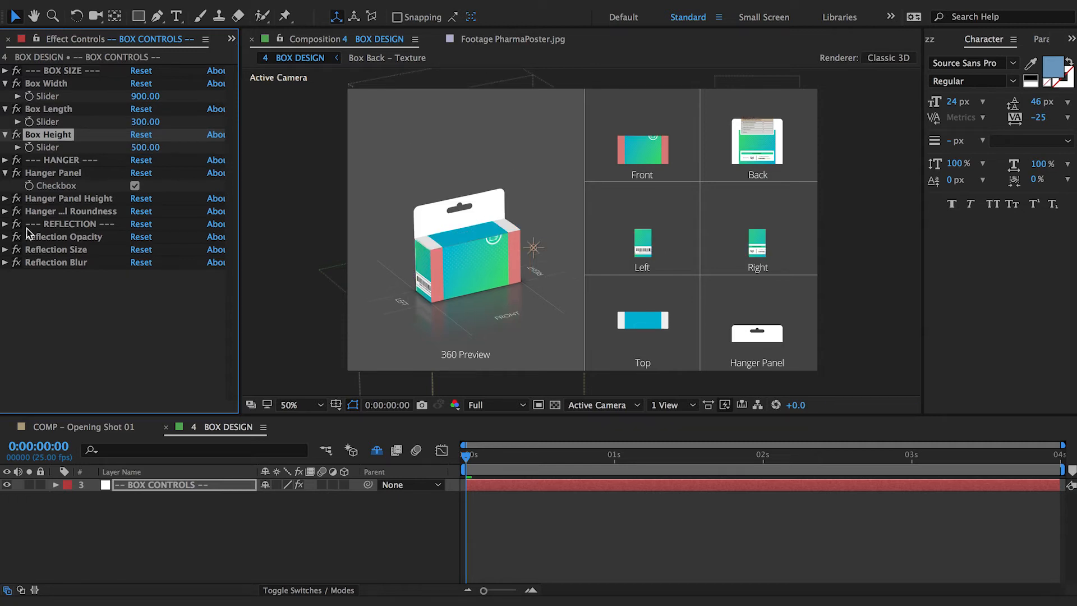
Step: Switch the box's Hanger Panel off and on again, and set the Hanger Panel Height to 500
click(134, 185)
click(133, 185)
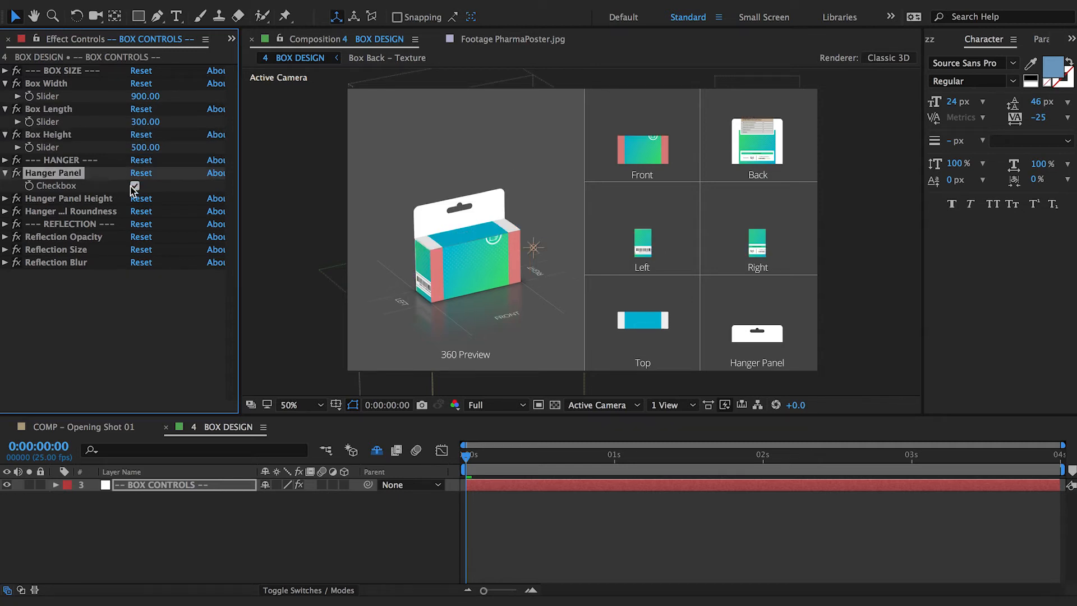
click(5, 198)
click(145, 211)
text(500)
key(Return)
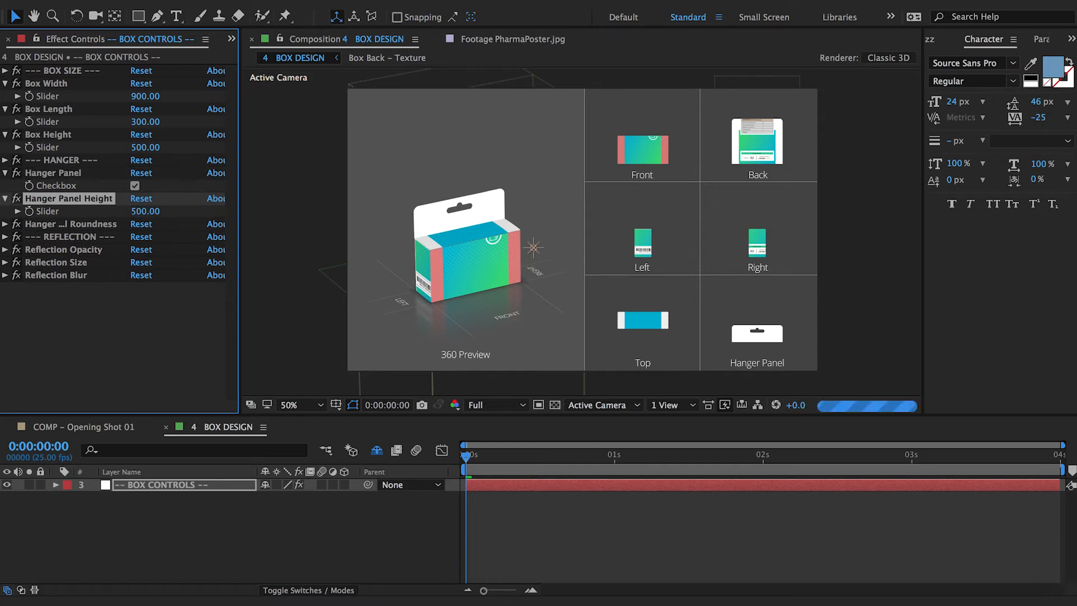
click(175, 323)
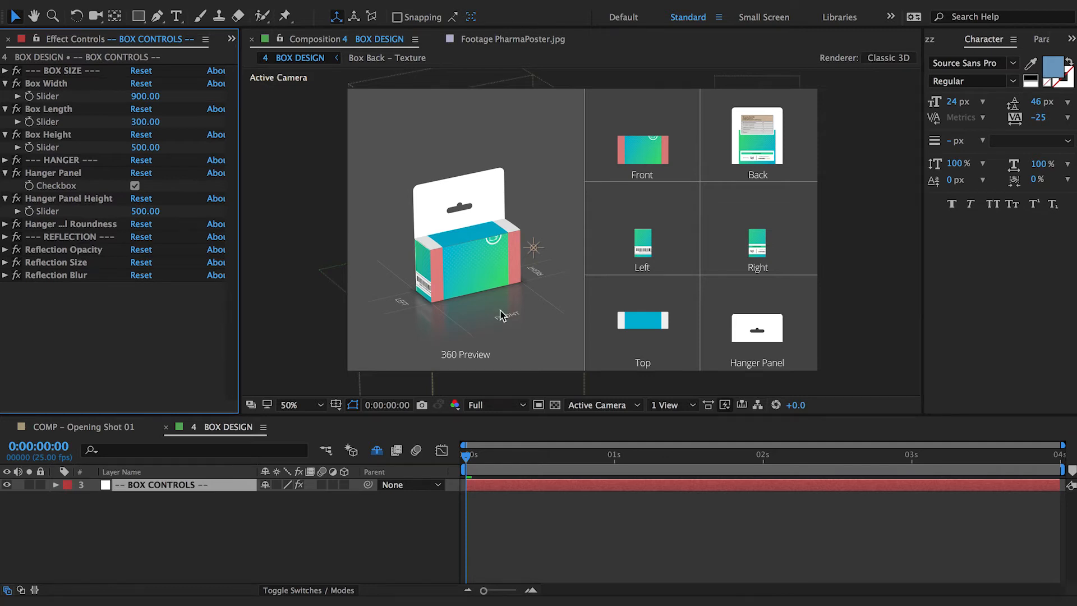
Step: Compare the BOX DESIGN preview with the PharmaPoster.jpg reference footage and return to BOX DESIGN
click(510, 41)
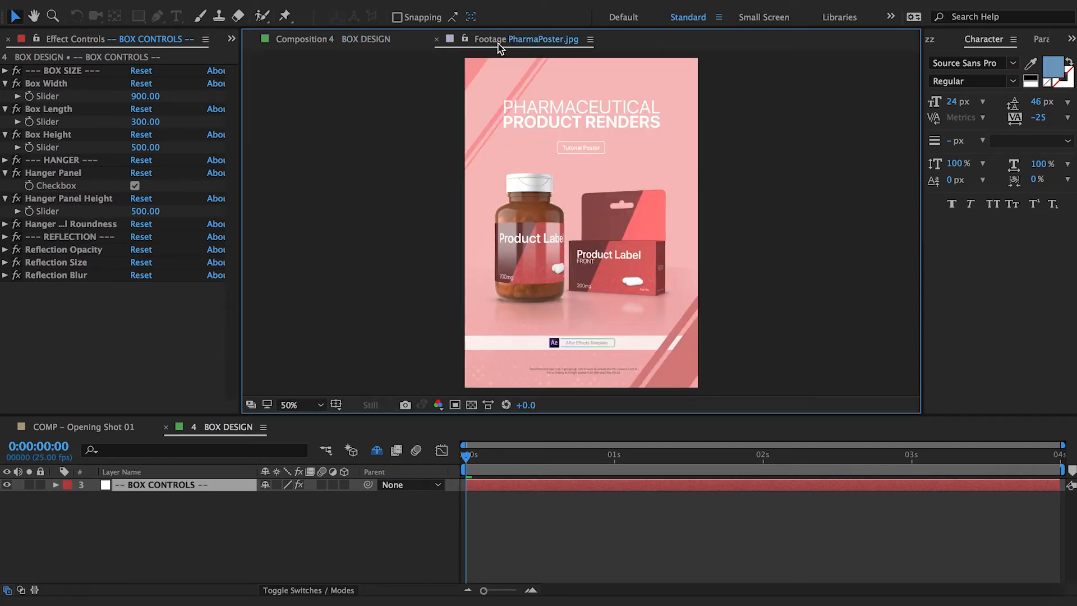
click(391, 40)
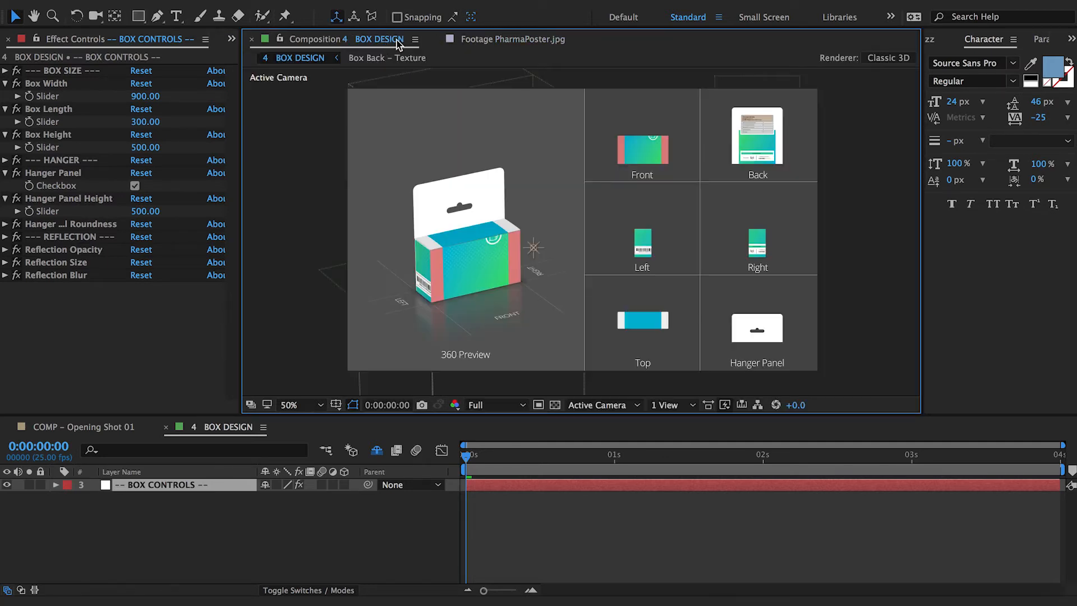
click(497, 41)
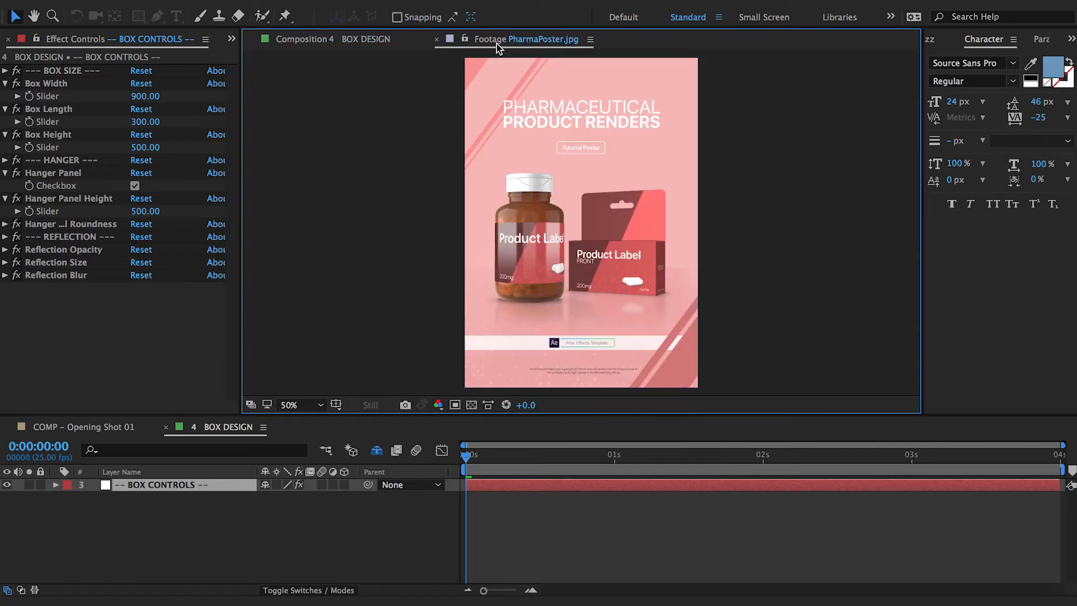
click(353, 45)
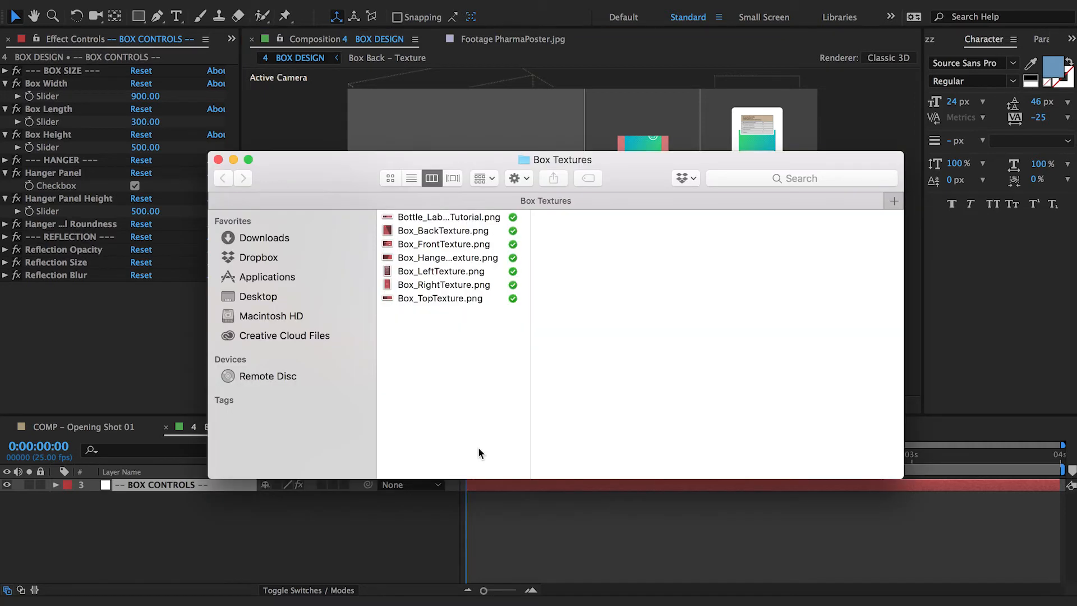
Step: Preview the box texture images and Bottle_Label_Tutorial.png in the Box Textures folder
drag(456, 315, 454, 250)
click(450, 319)
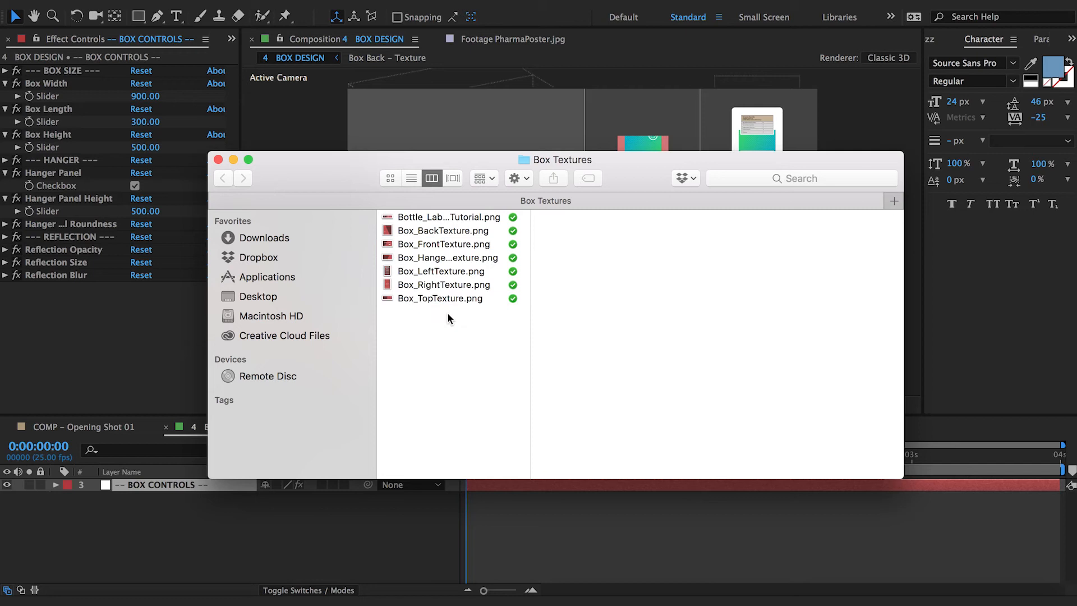
click(447, 244)
click(449, 232)
click(448, 272)
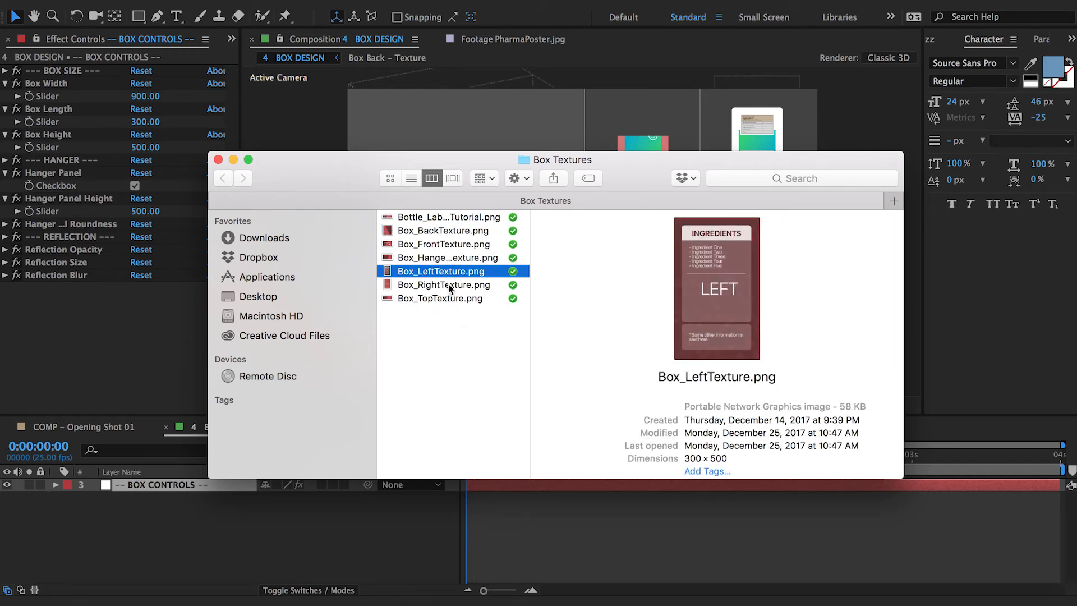
click(449, 286)
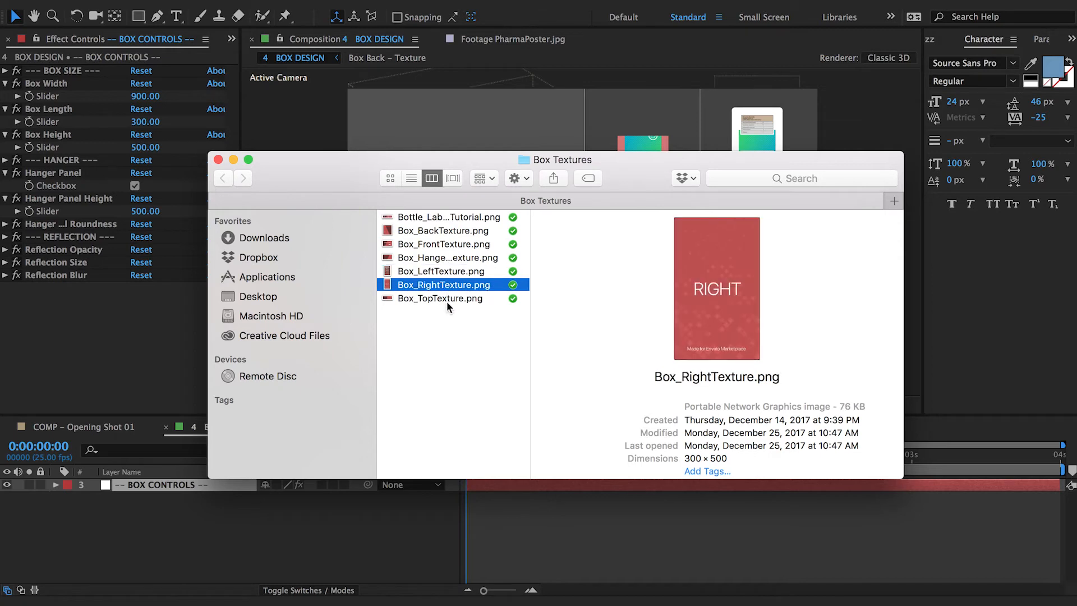
click(448, 302)
click(444, 259)
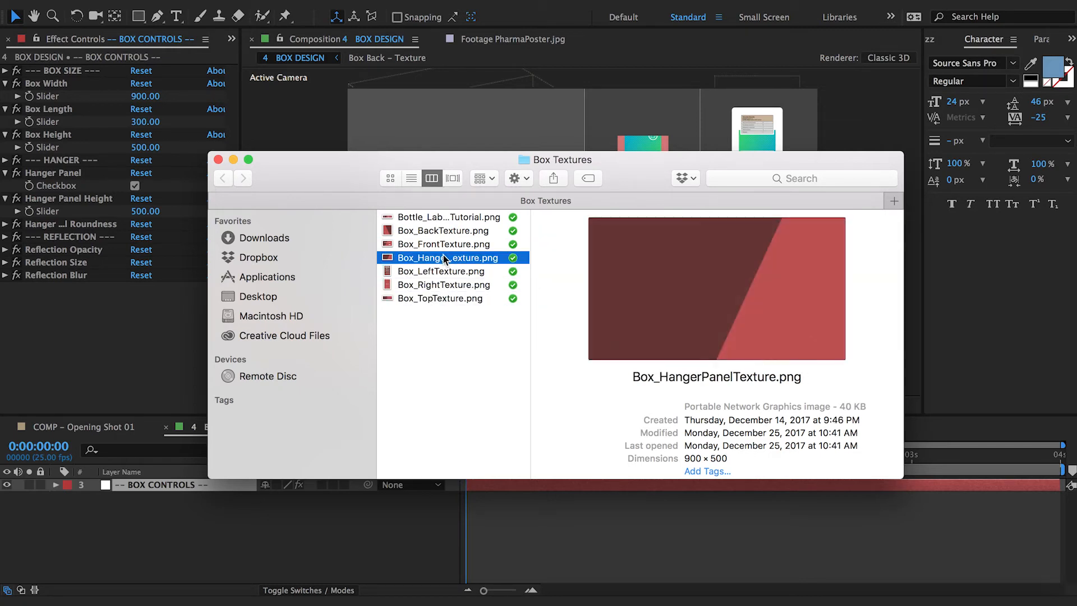
key(space)
key(space)
click(447, 218)
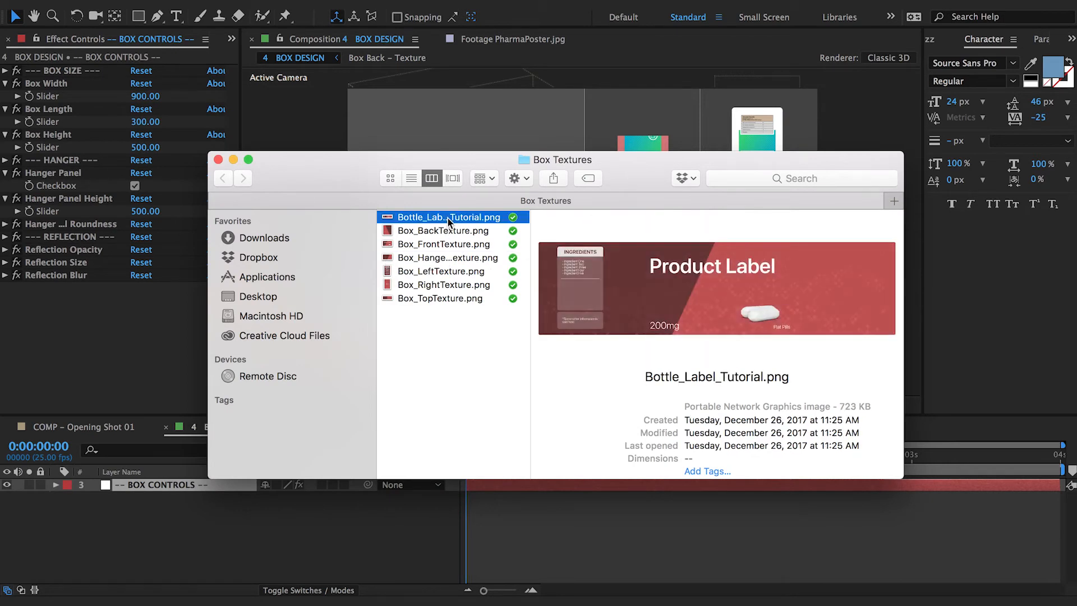
key(space)
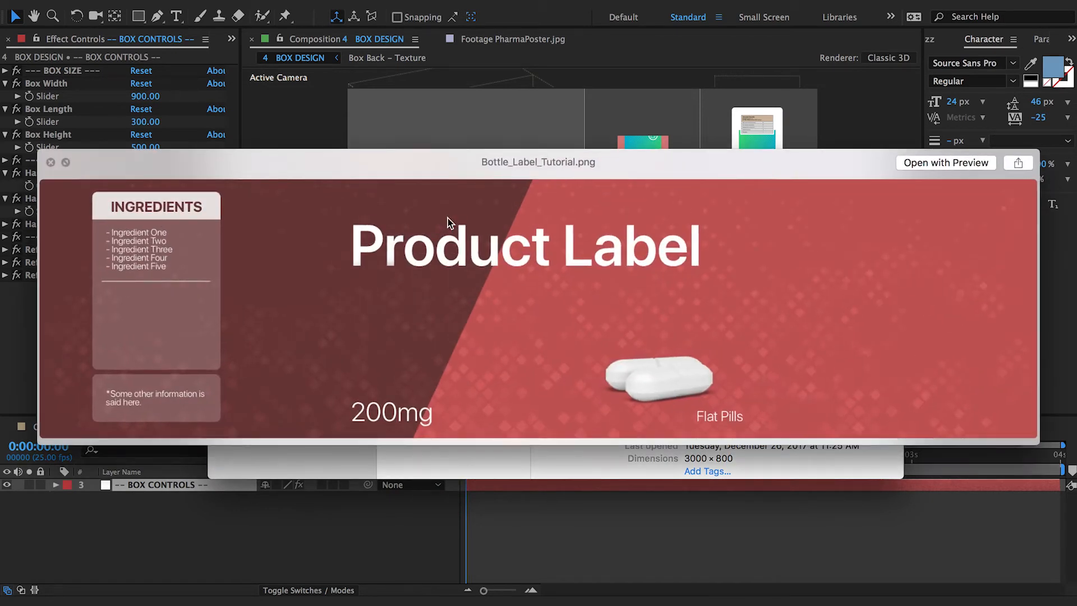
key(space)
Step: Import all the PNG files from Box Textures into the project and move them into the Label Designs folder inside ASSETS
shift+click(460, 301)
drag(460, 301, 136, 377)
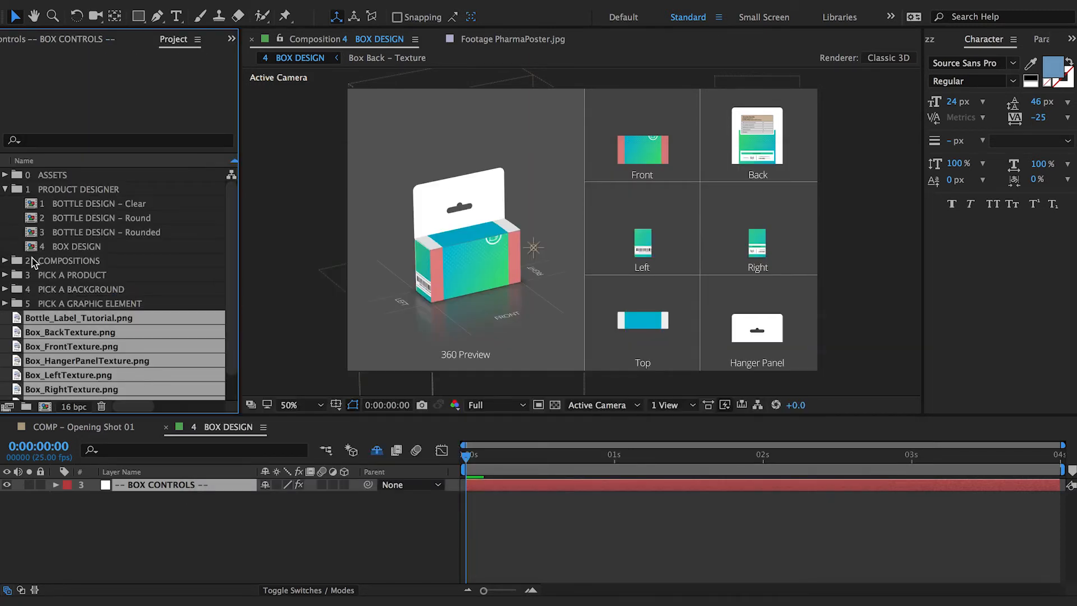
click(4, 189)
click(4, 175)
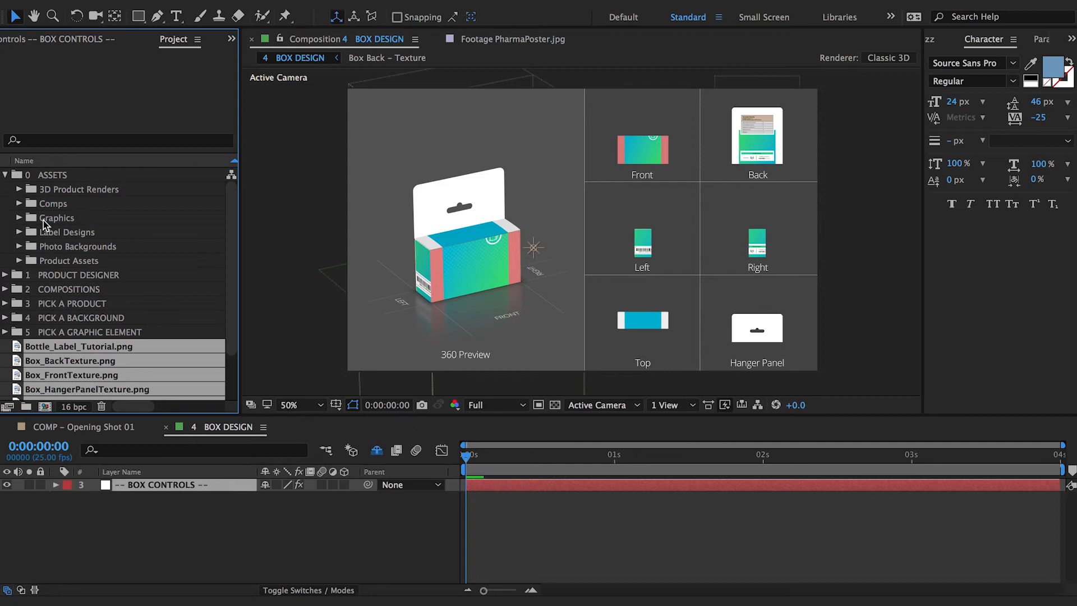
click(19, 231)
scroll(62, 345, down, 4)
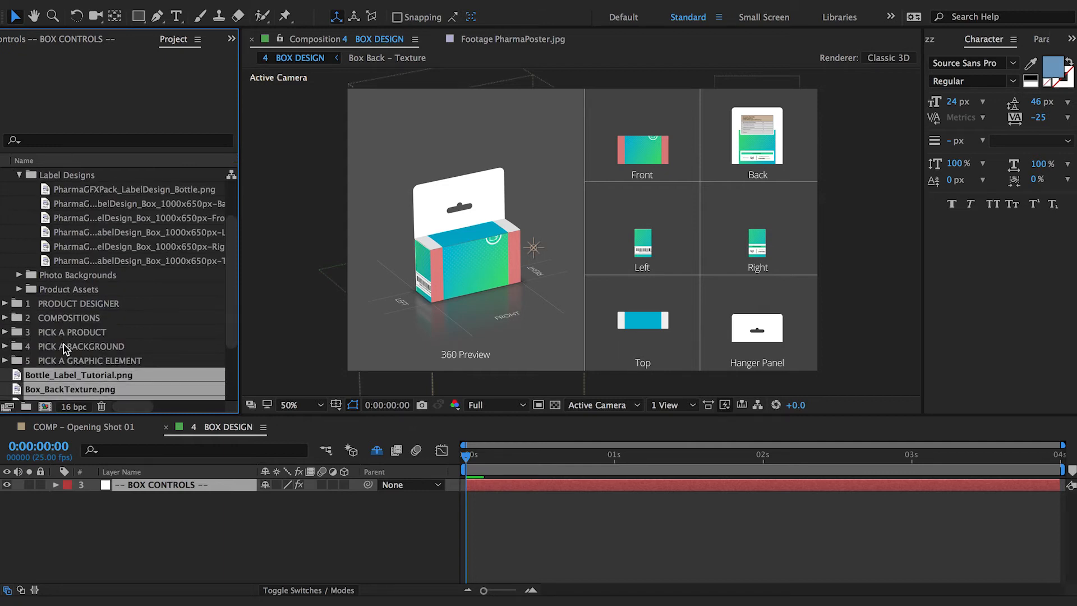
drag(62, 379, 73, 230)
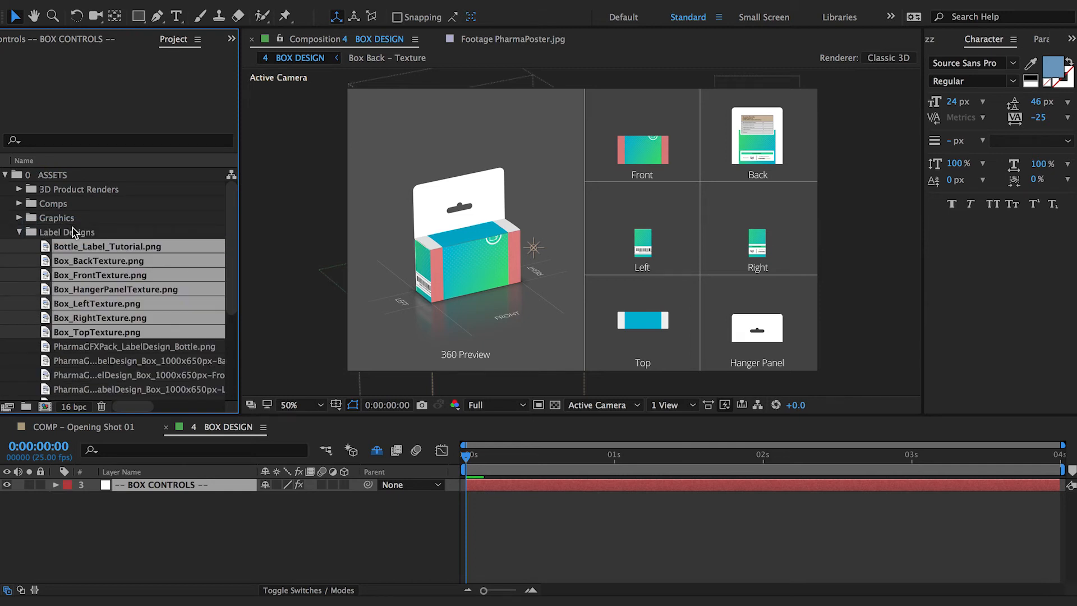
scroll(97, 303, down, 3)
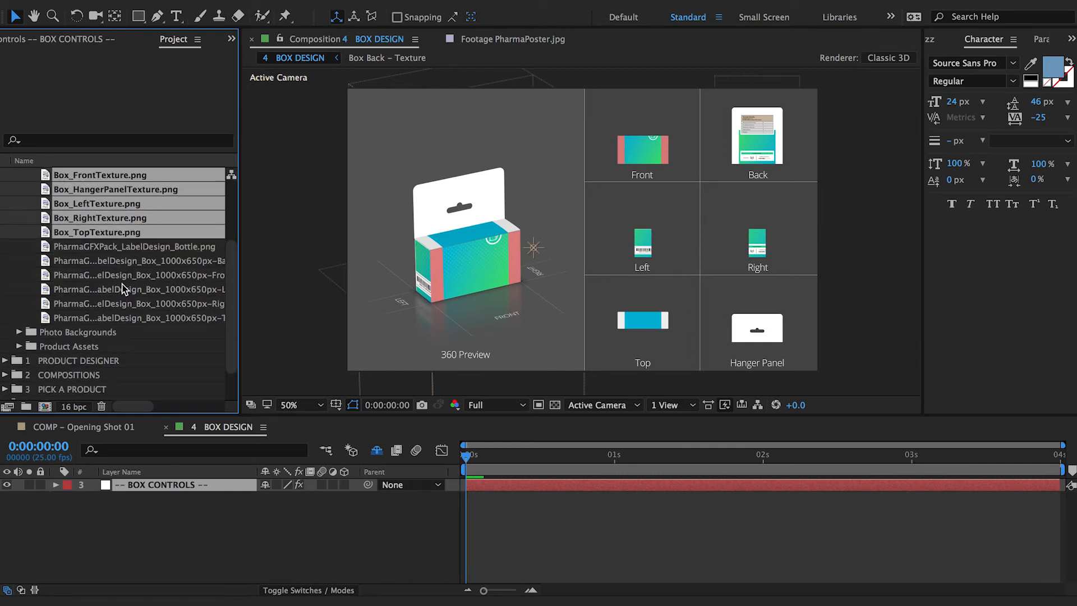
click(179, 516)
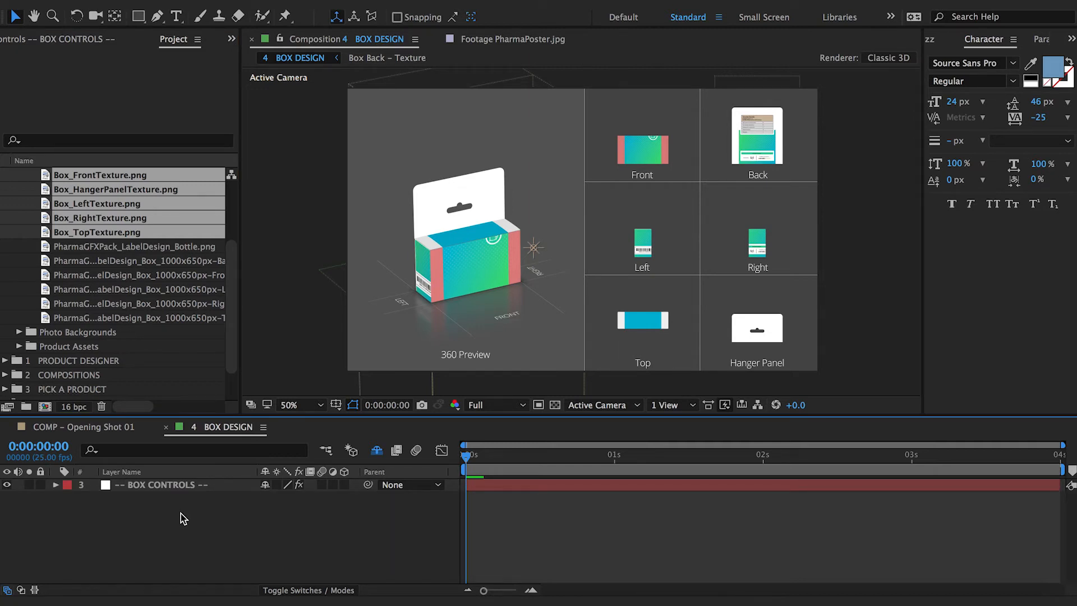
click(31, 267)
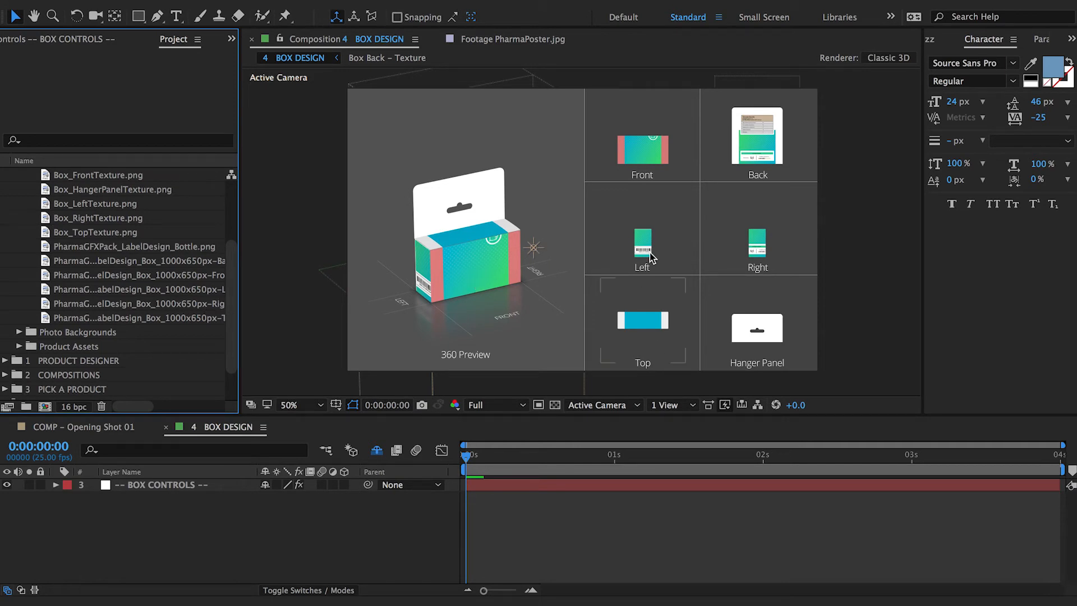
Step: In the Box Front – Texture composition, replace the placeholder label design with Box_FrontTexture.png and close the composition
double_click(646, 149)
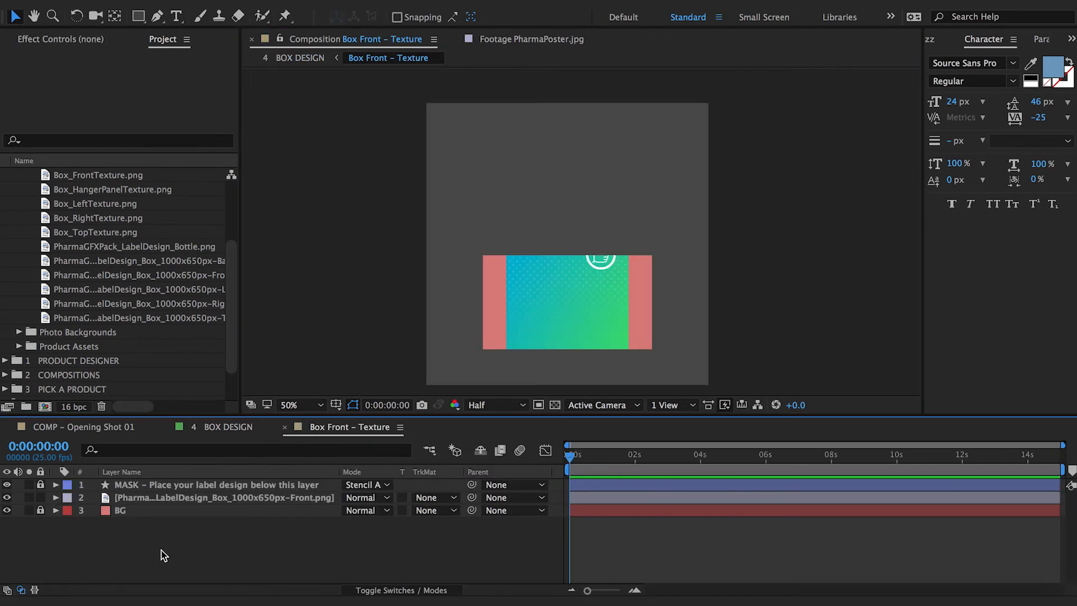
click(197, 498)
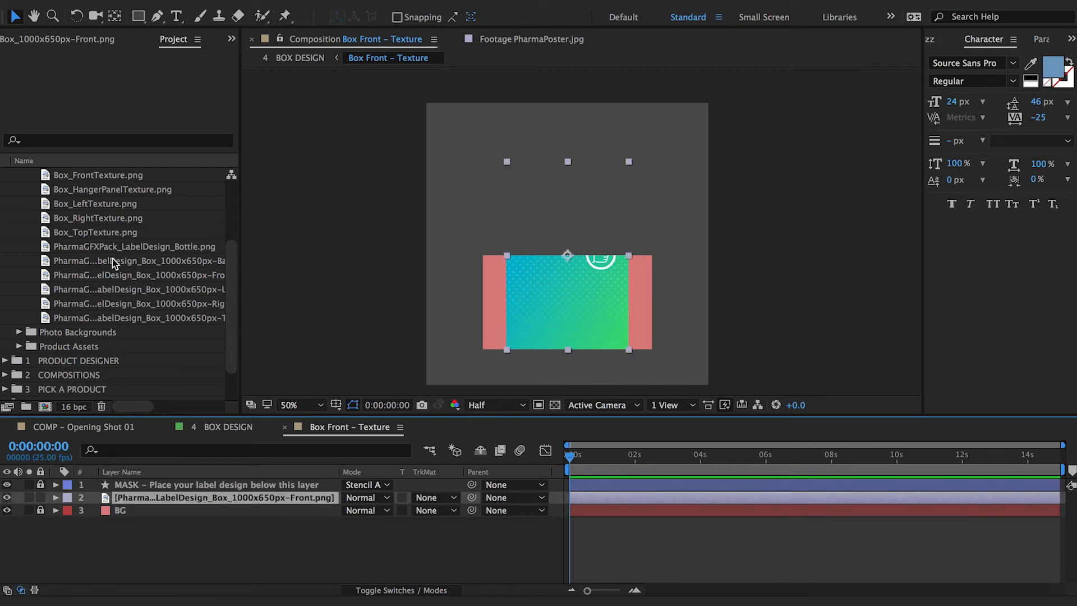
scroll(112, 257, up, 2)
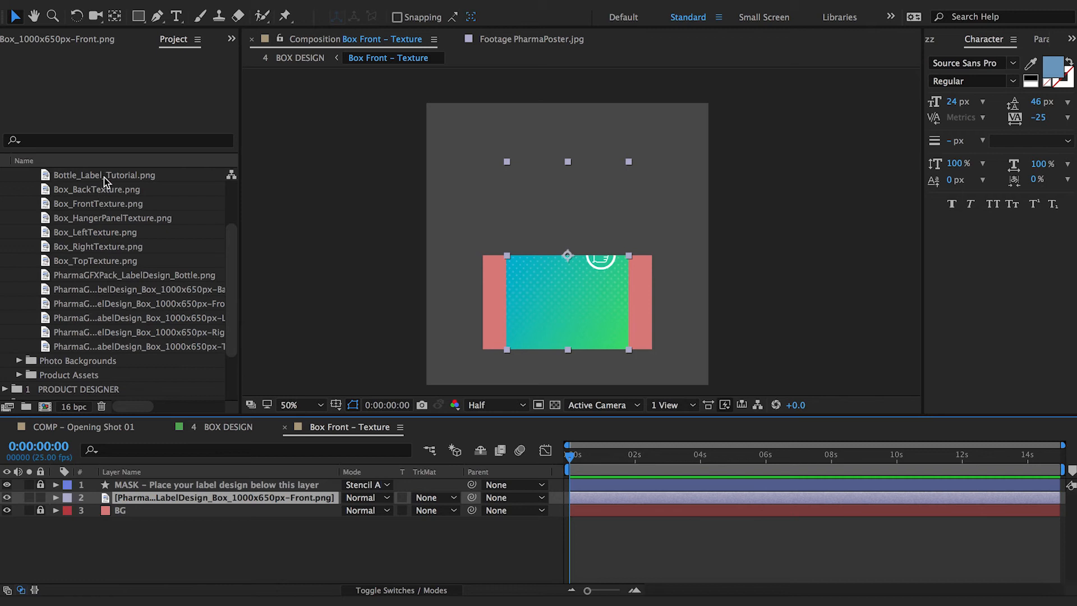
click(105, 204)
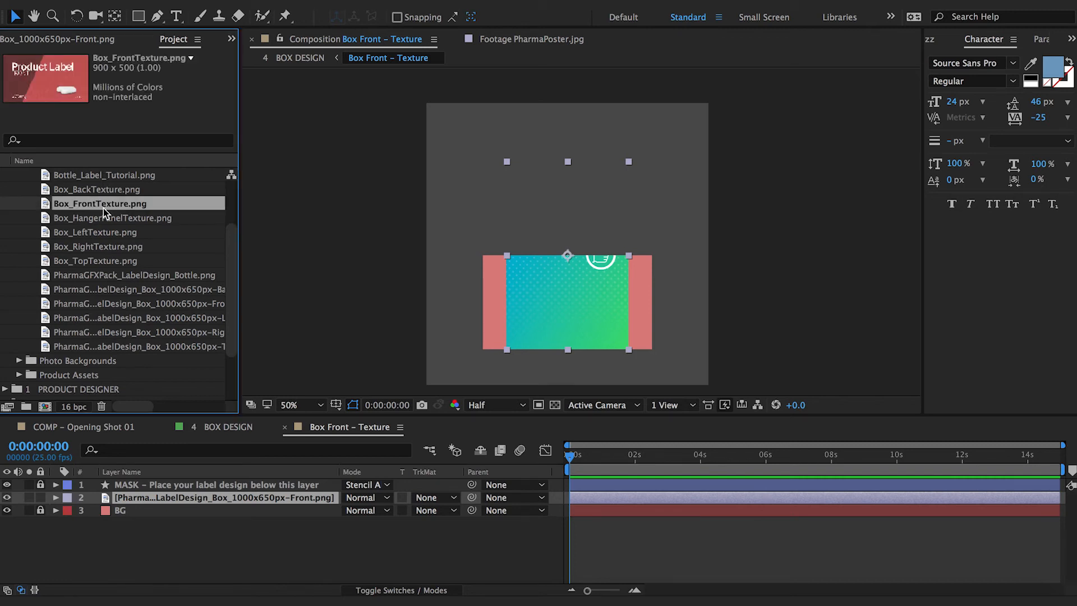
drag(101, 206, 175, 501)
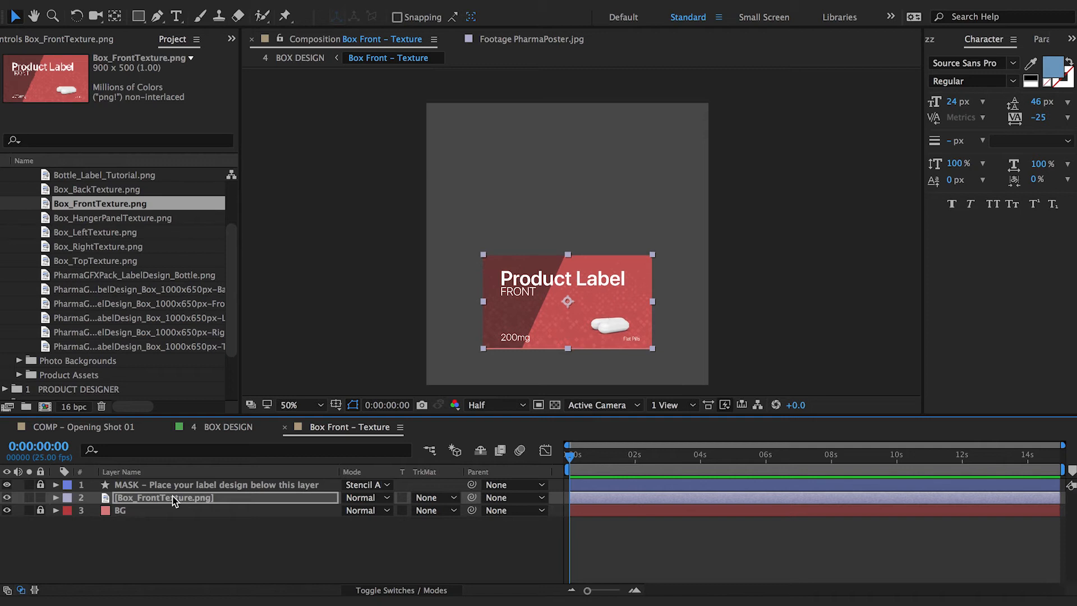
key(period)
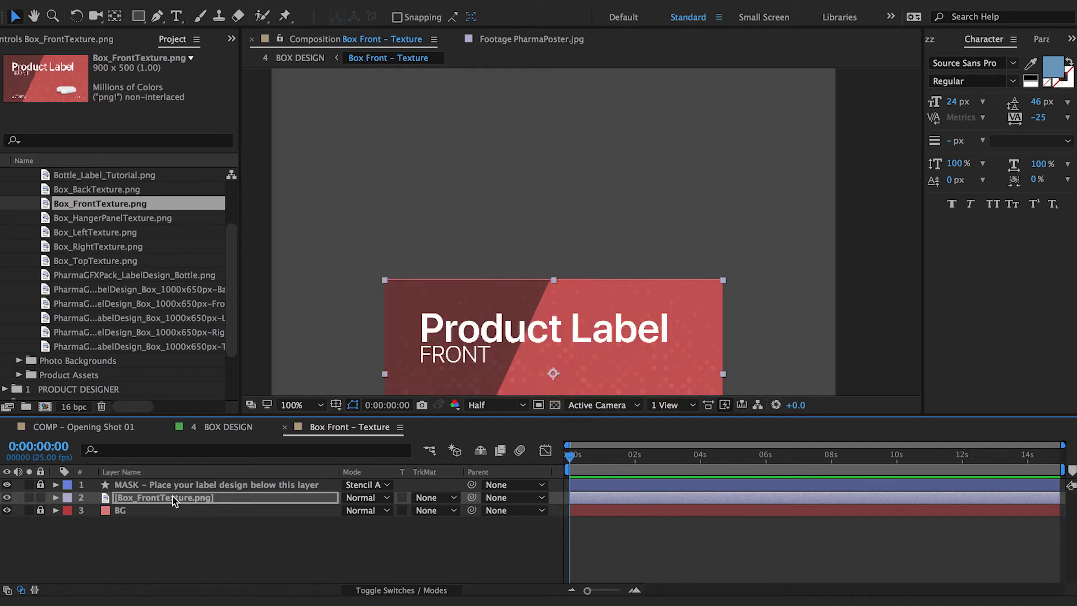
key(comma)
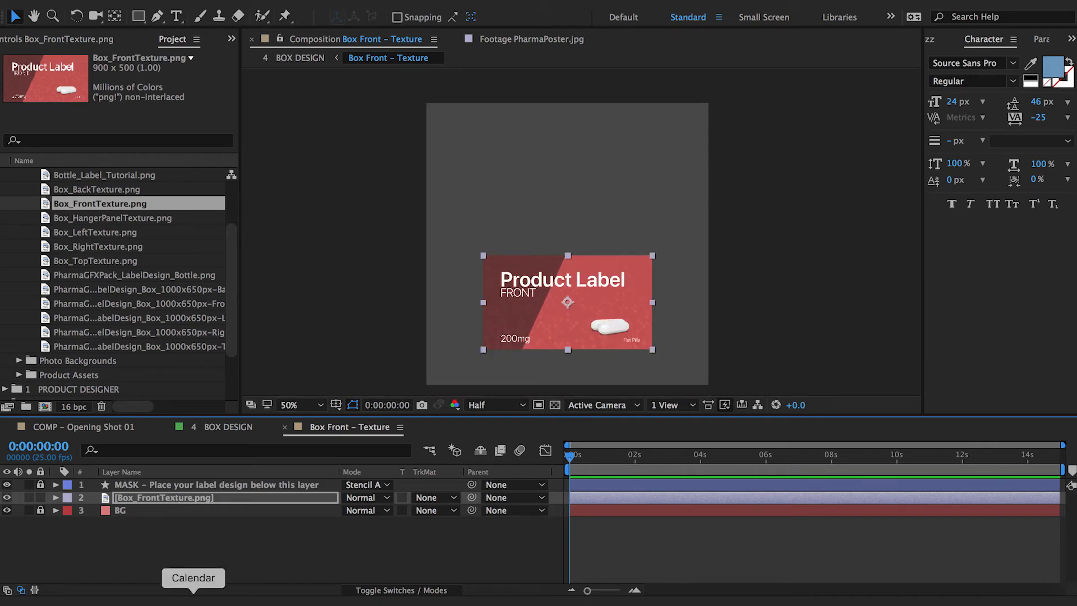
click(259, 533)
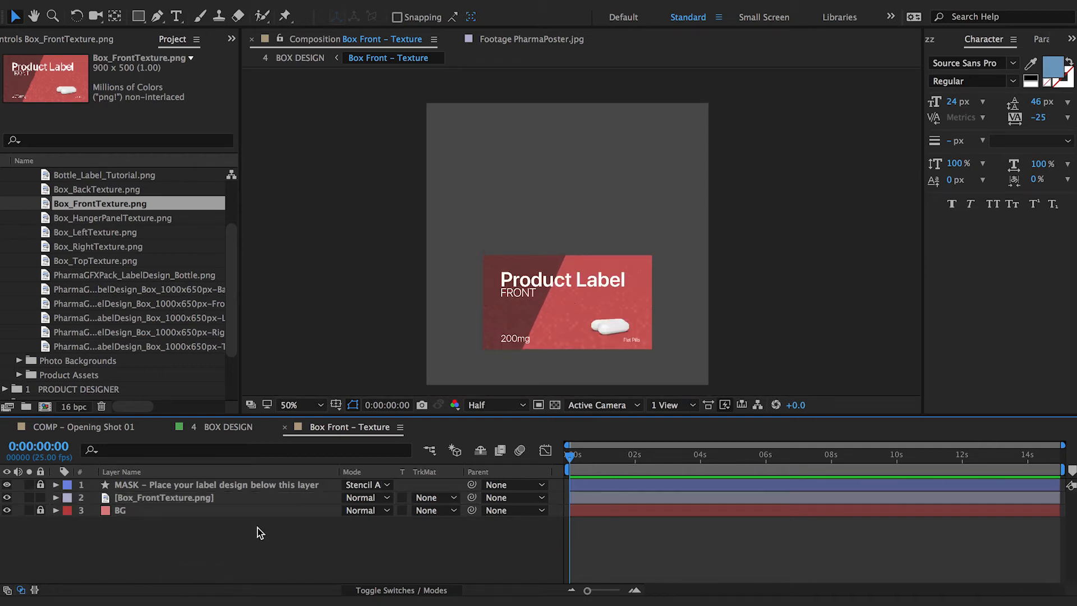
click(286, 428)
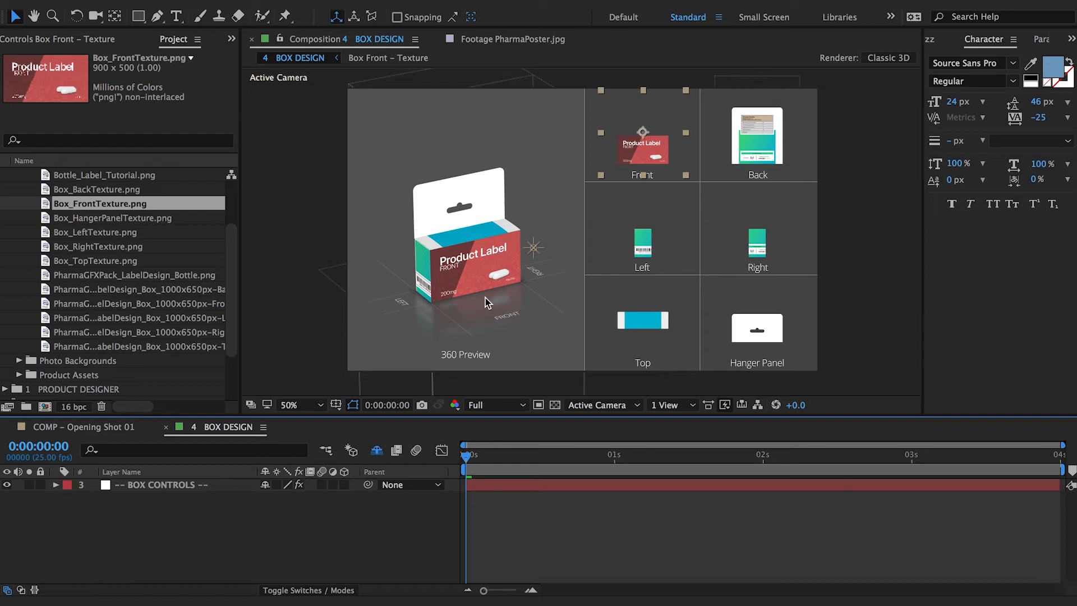
Step: Inspect the textured box in the 360 Preview by scrubbing to about 0:00:02:13 and return to the first frame
click(324, 516)
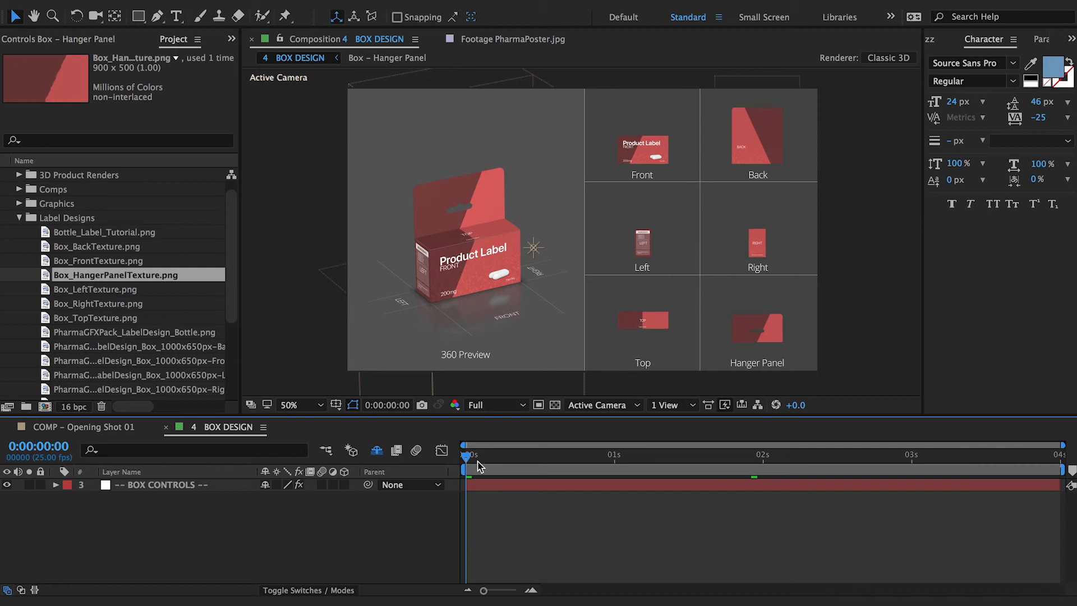
drag(477, 466, 840, 456)
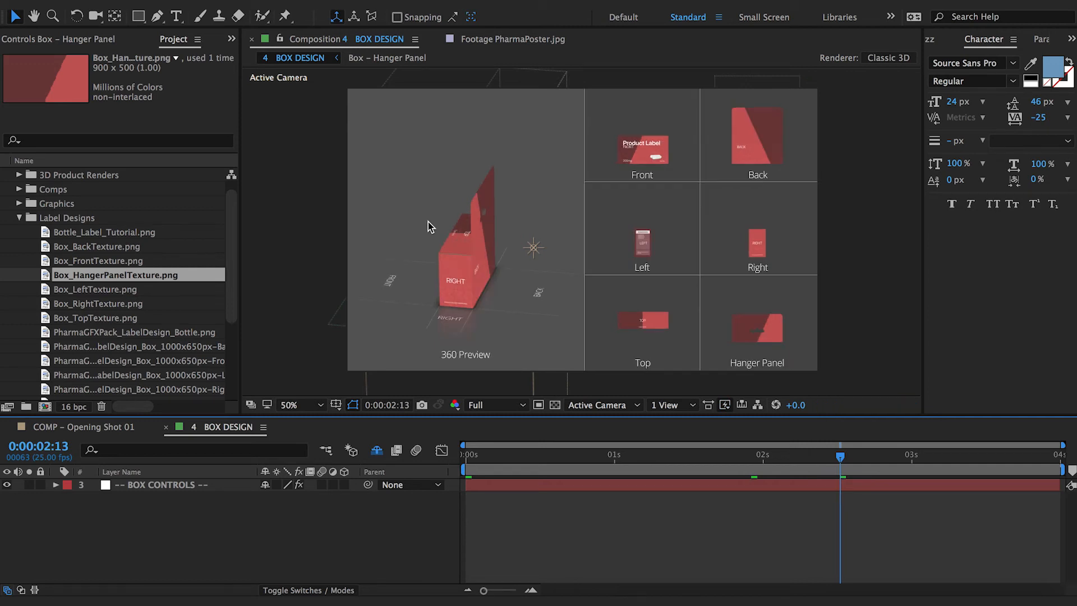
click(465, 454)
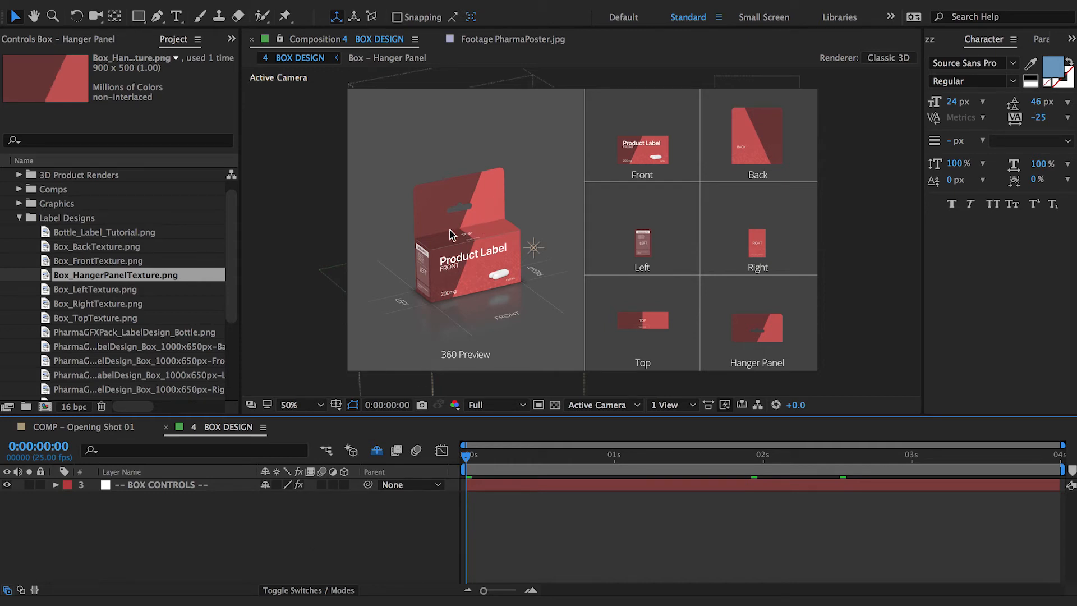
Step: In the Box – Hanger Panel composition, move the HANGER PANEL HOLE layer up toward the panel's upper edge and close the composition
double_click(758, 321)
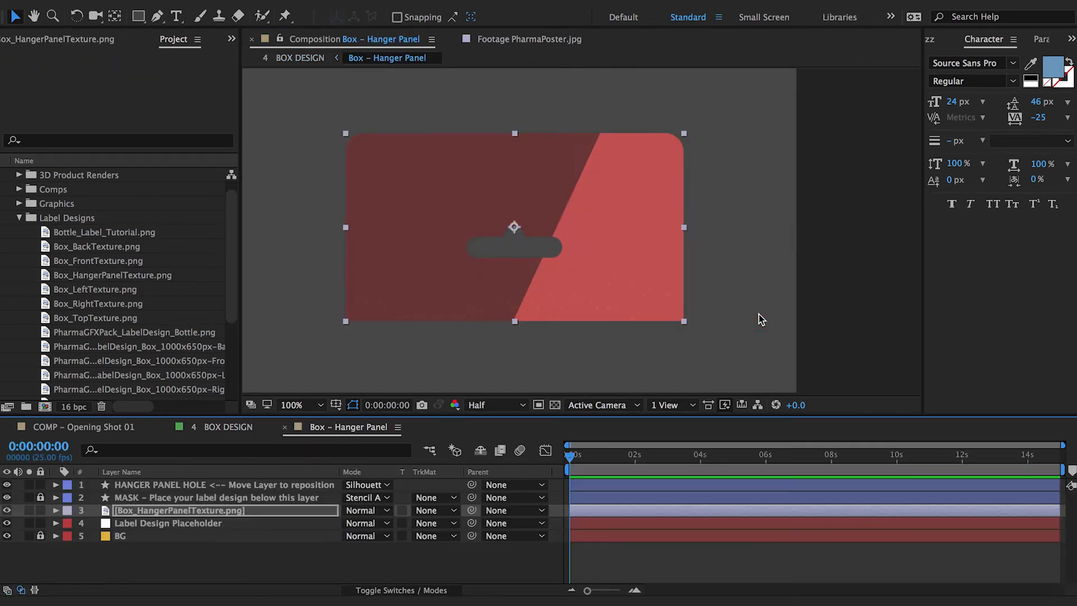
click(160, 486)
key(shift+Up)
key(shift+Up)
key(shift+Up)
key(shift+Up)
key(shift+Up)
key(shift+Up)
key(shift+Up)
key(shift+Up)
key(shift+Up)
key(shift+Up)
key(shift+Up)
key(shift+Up)
key(shift+Up)
key(shift+Up)
key(shift+Up)
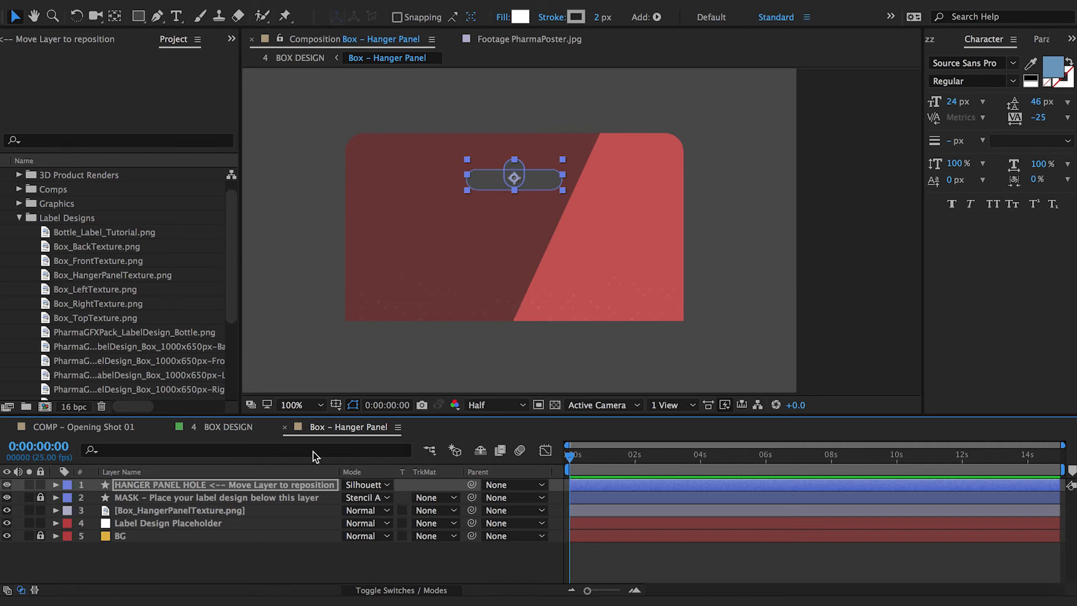
click(285, 428)
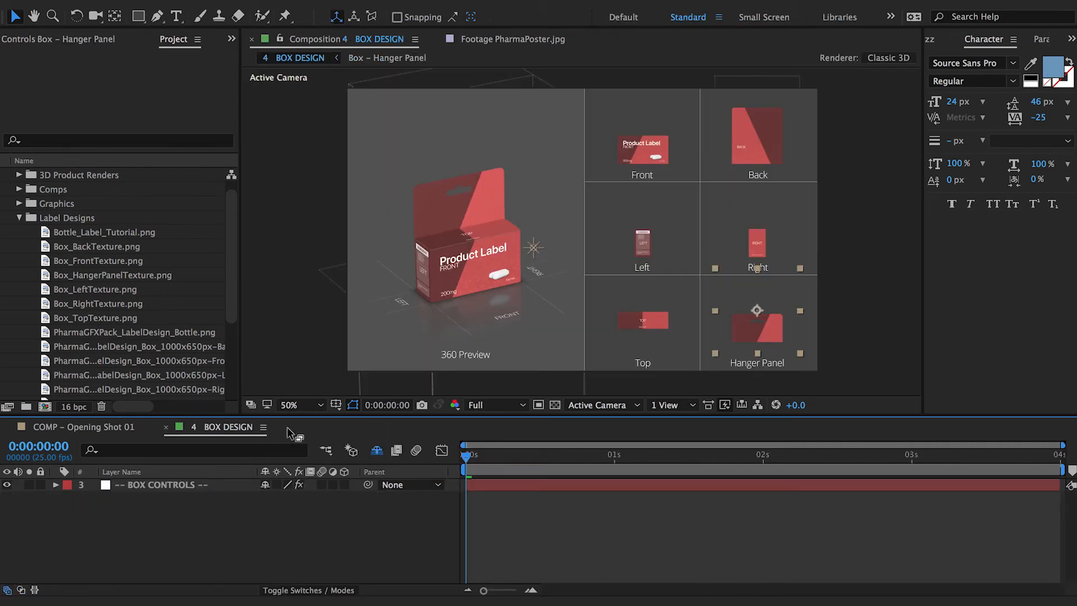
Step: Inspect the box's 360 Preview by scrubbing to about 0:00:02:07, return to the first frame and compare it with PharmaPoster.jpg
drag(782, 459, 805, 459)
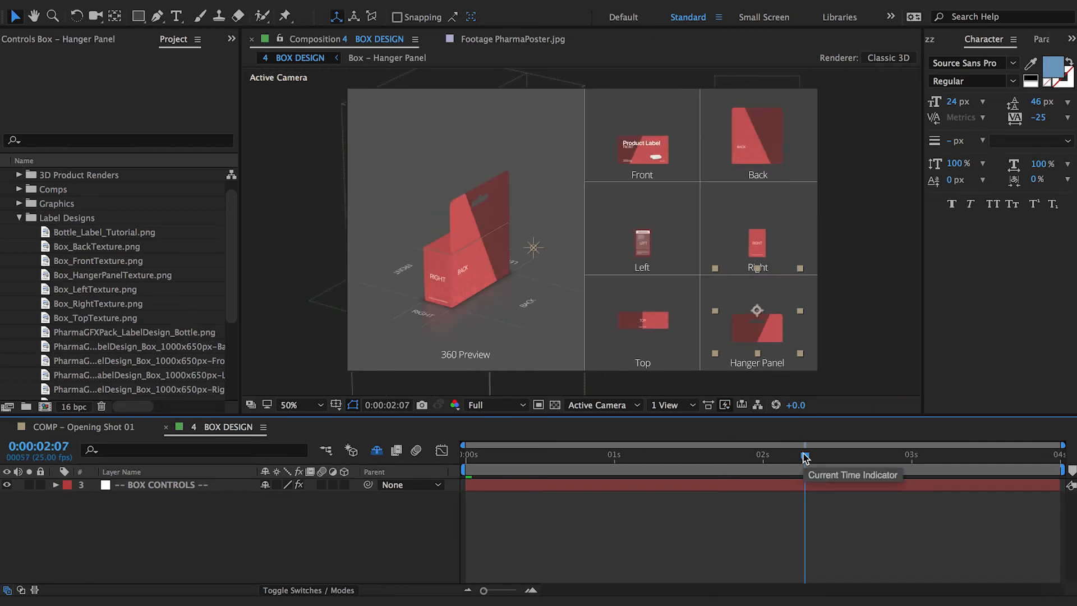
drag(479, 454, 444, 452)
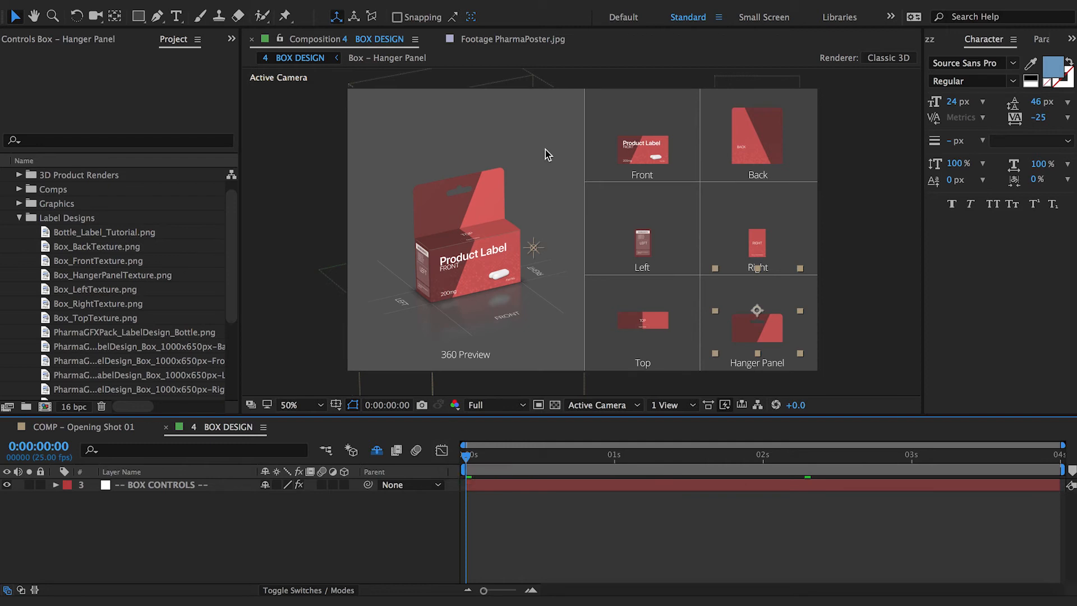
click(499, 39)
click(357, 38)
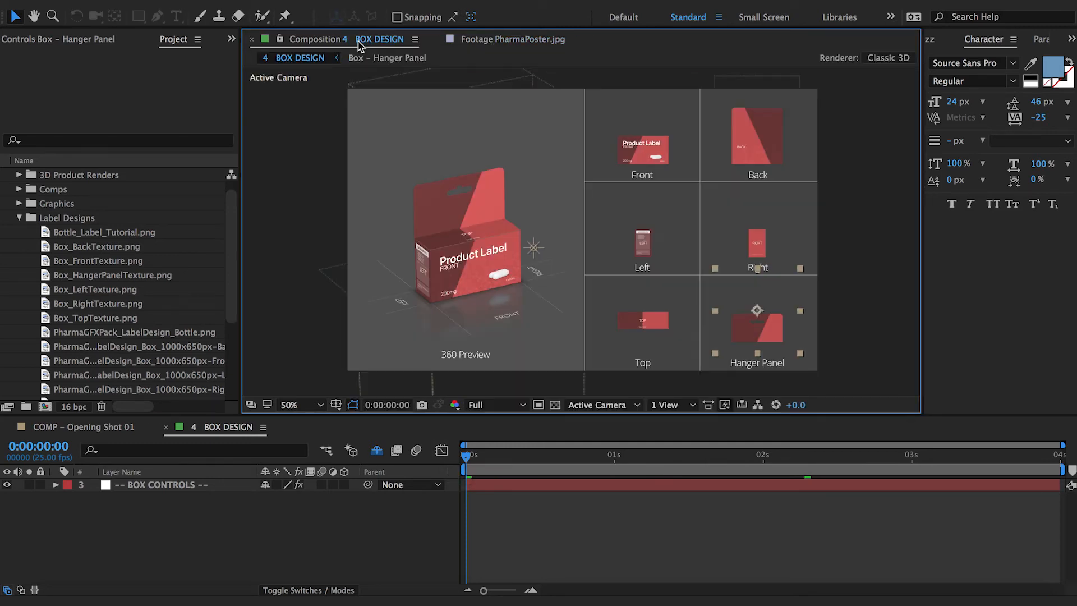
Step: Expand the COMPOSITIONS folder and compare the thumbnails of the Opening Shot, Features, Ingredients and End Frame compositions
click(20, 217)
click(6, 175)
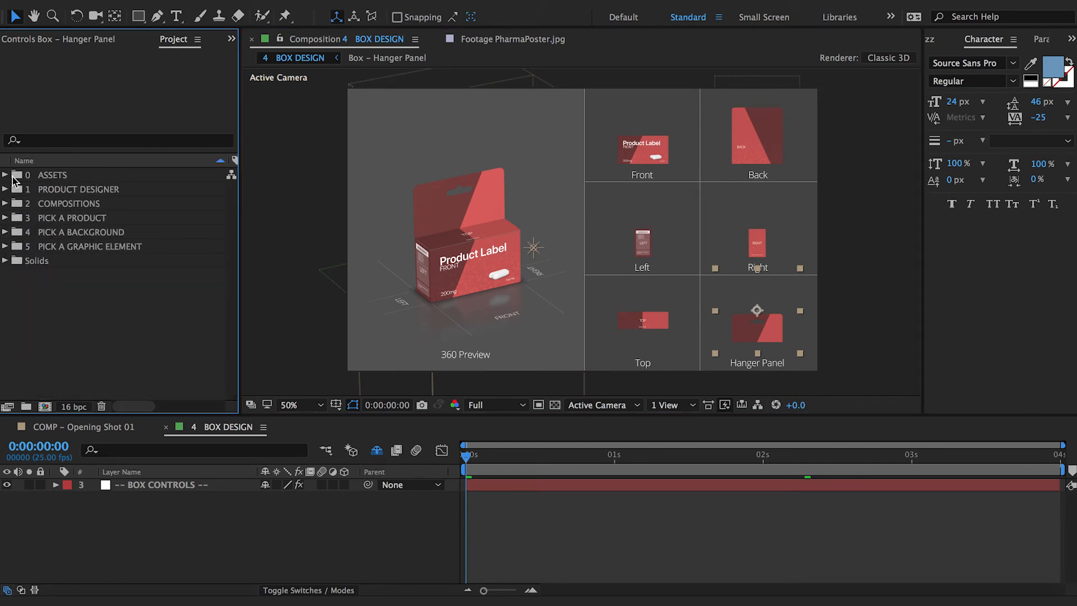
click(62, 207)
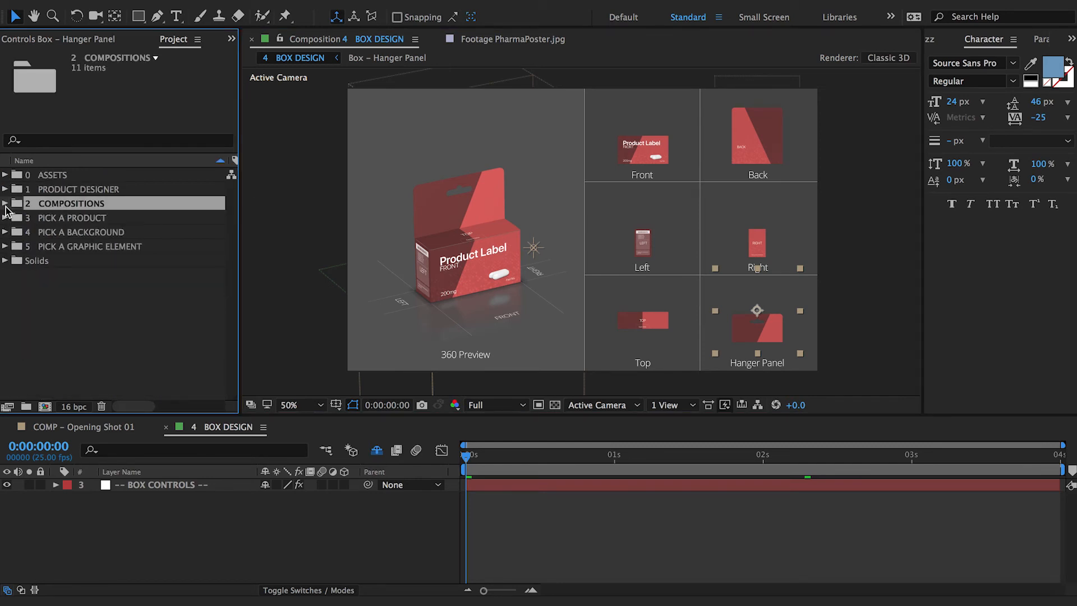
click(5, 204)
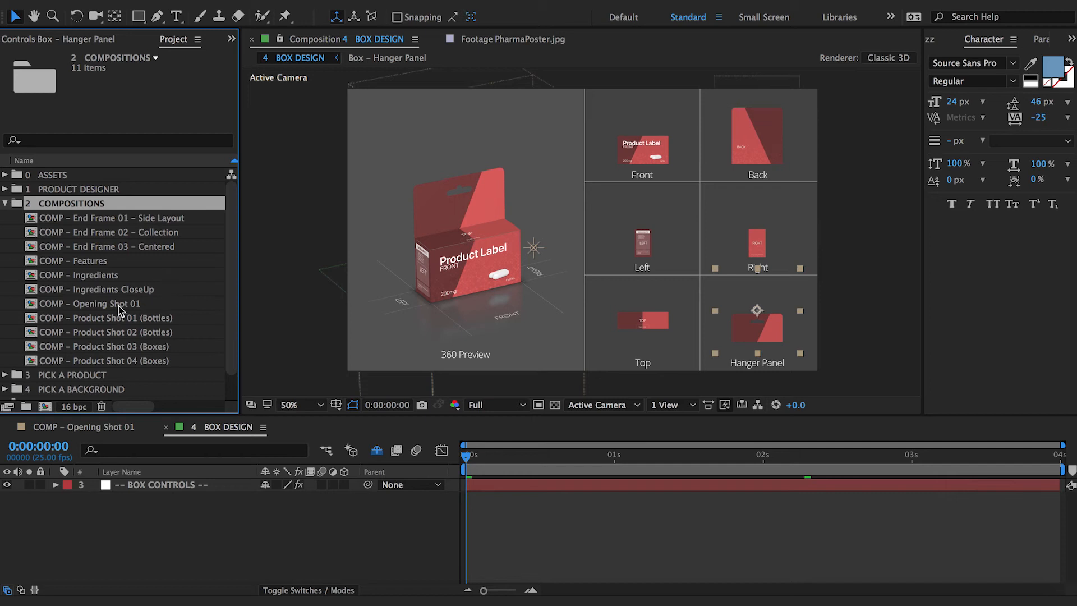
click(102, 310)
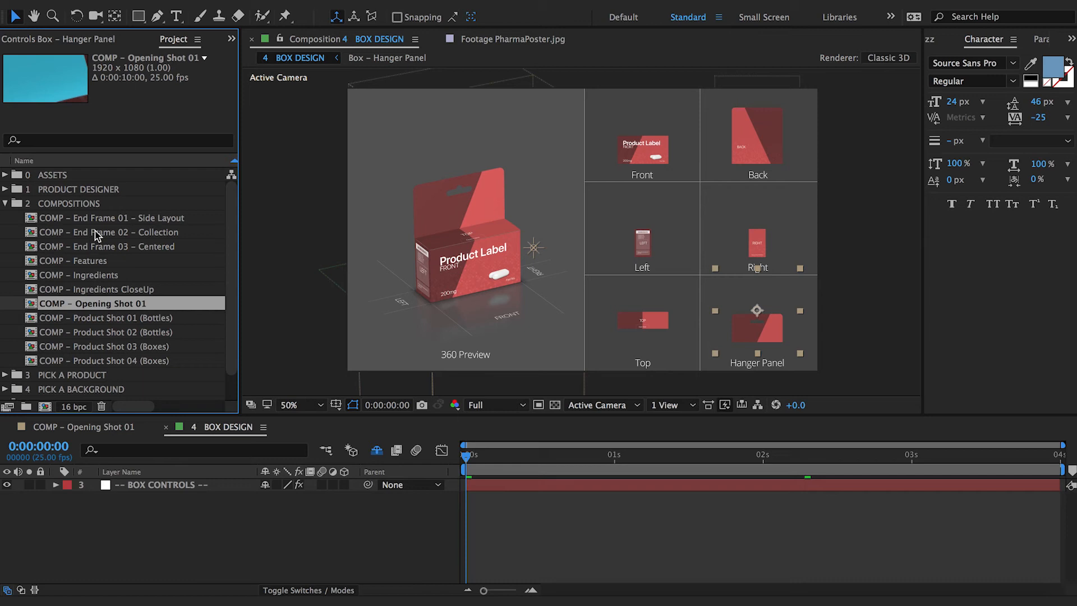
click(85, 260)
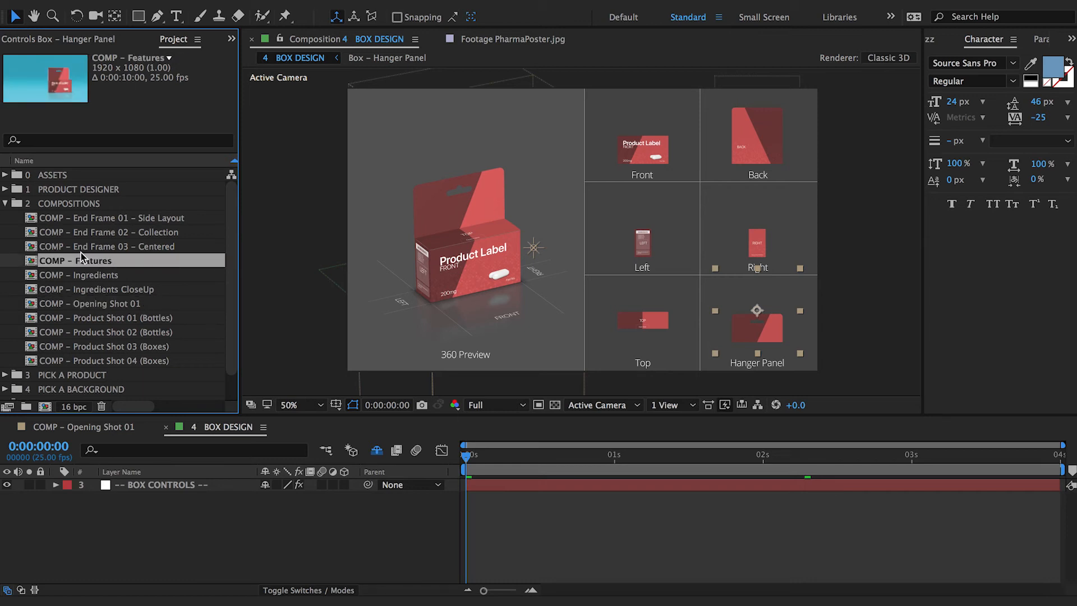
click(95, 274)
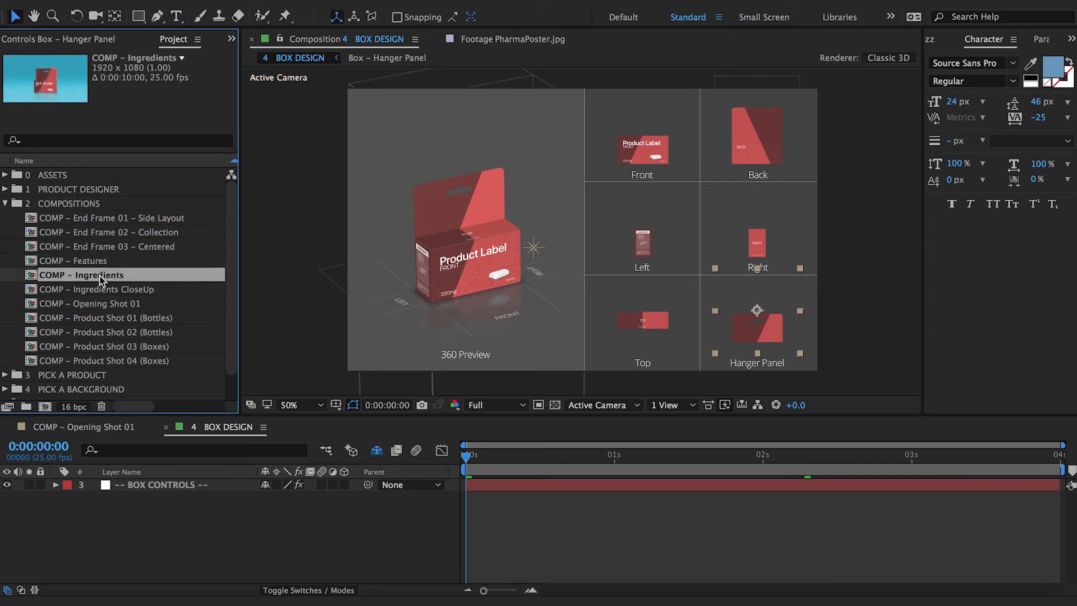
click(115, 290)
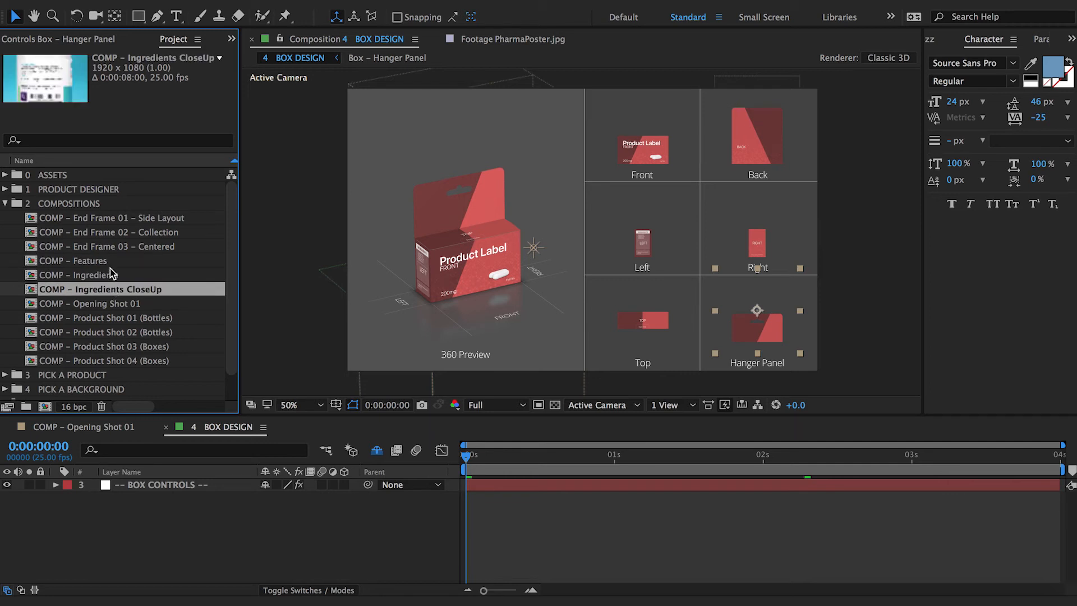
click(112, 219)
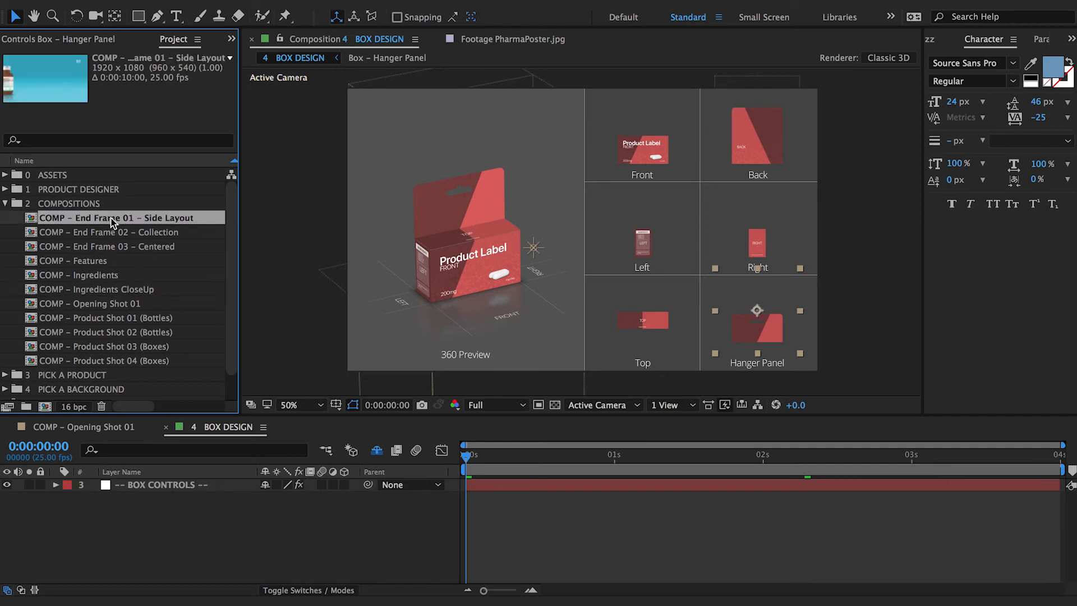
click(114, 232)
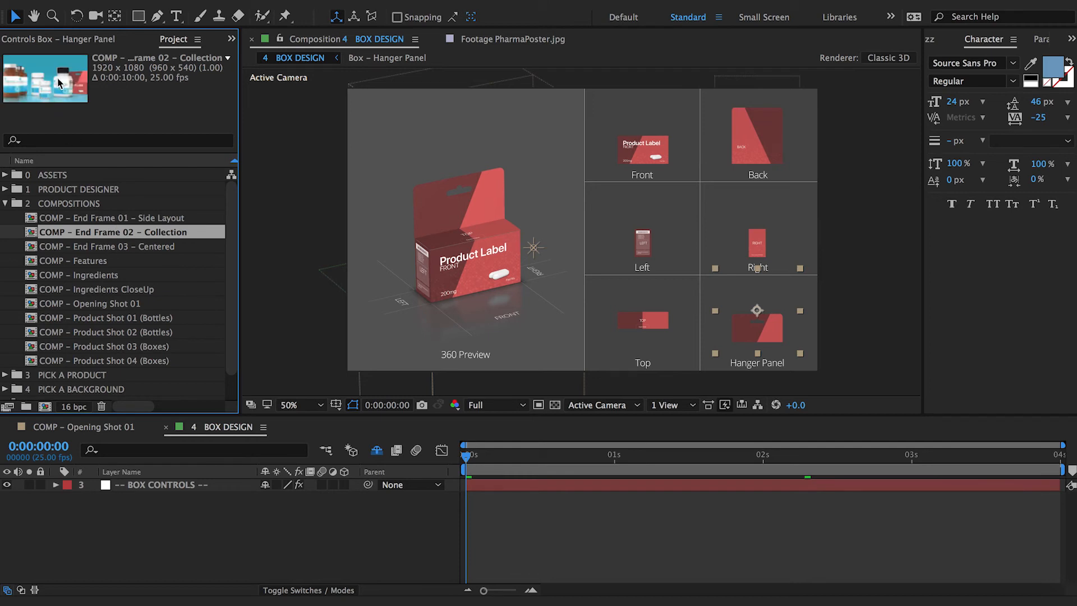
Step: Open the COMP – End Frame 01 – Side Layout composition and play back its animation
click(103, 221)
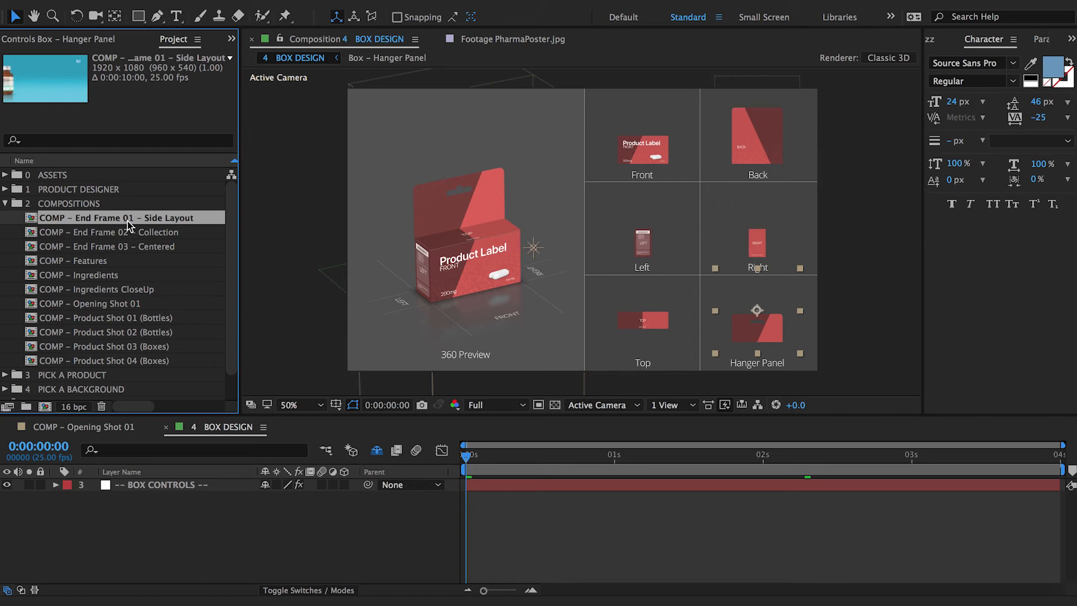
double_click(196, 218)
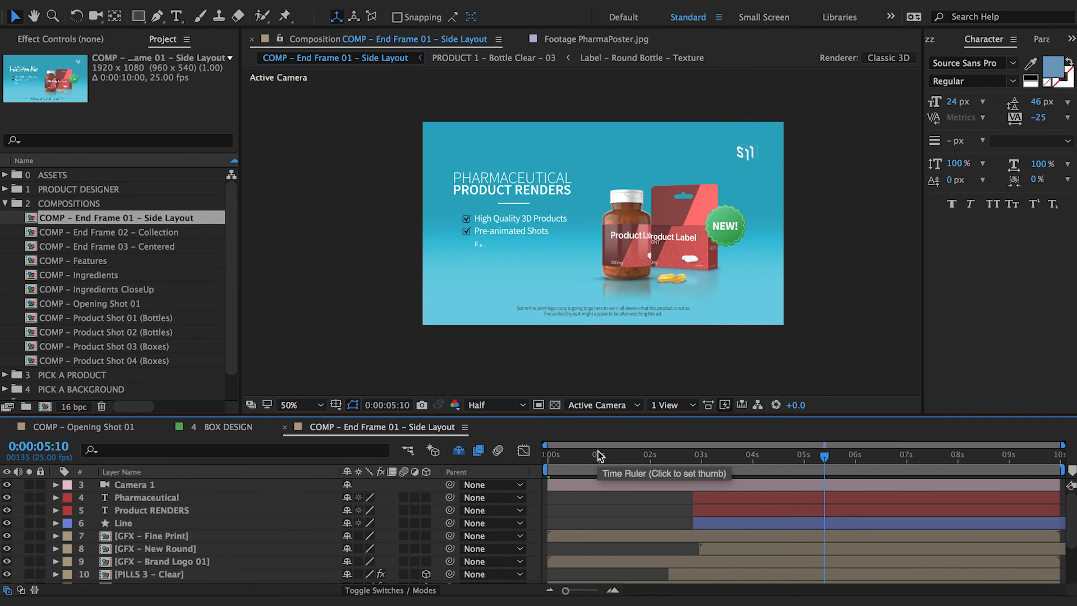
key(space)
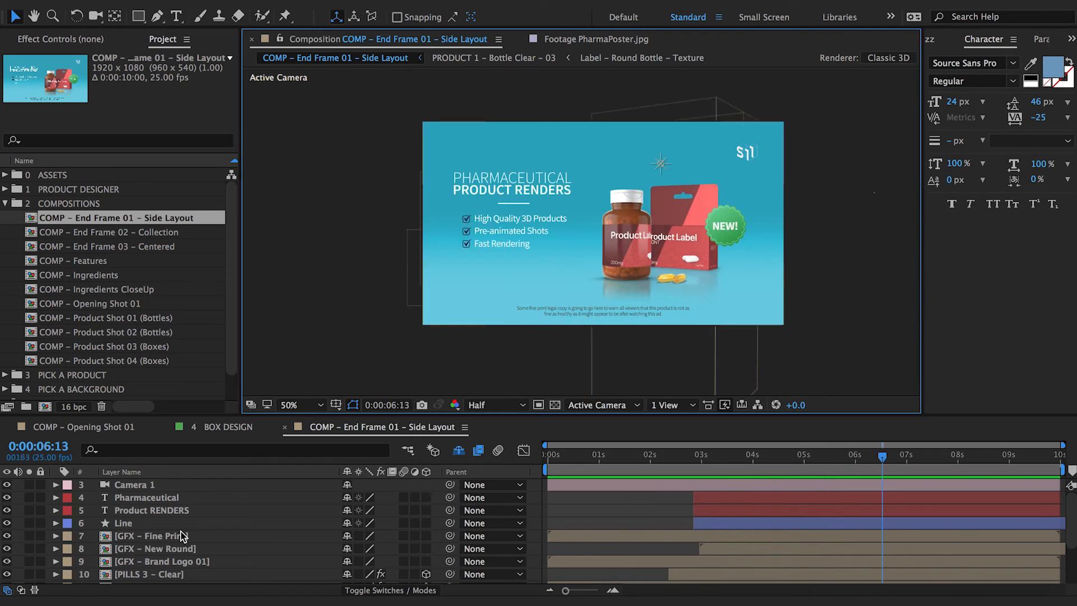
Step: Set the scale of the PRODUCT 4 – Box layer to 110%
scroll(180, 535, down, 3)
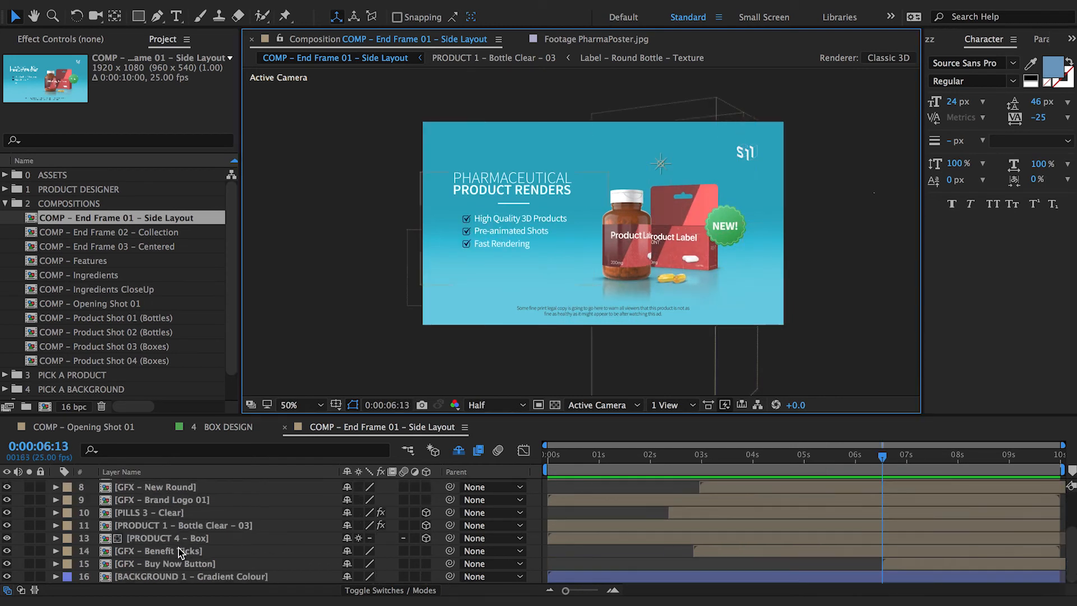
click(180, 538)
key(s)
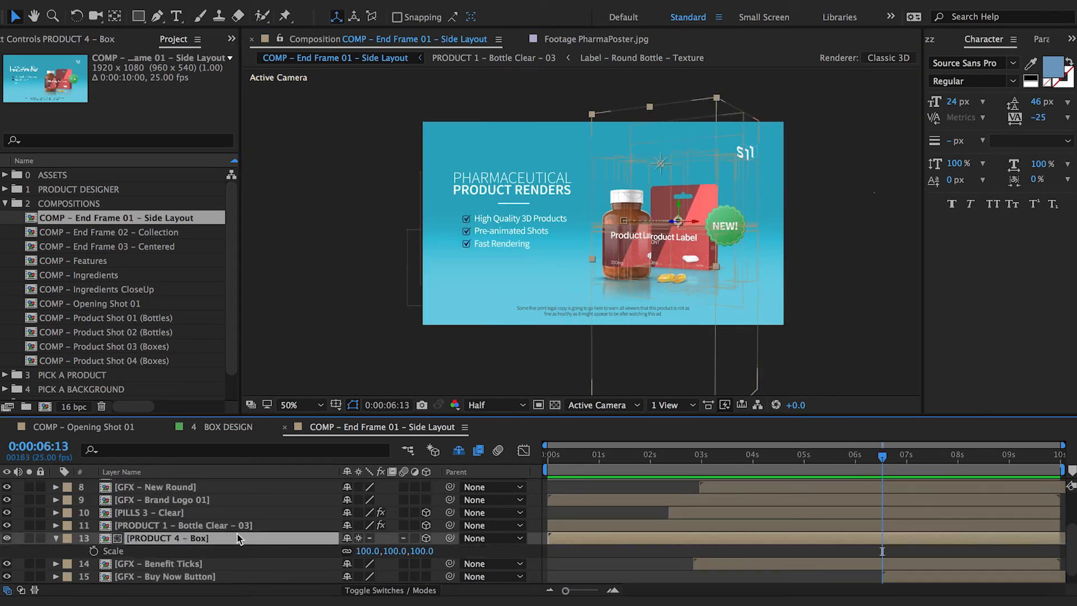
click(367, 551)
text(110)
key(Return)
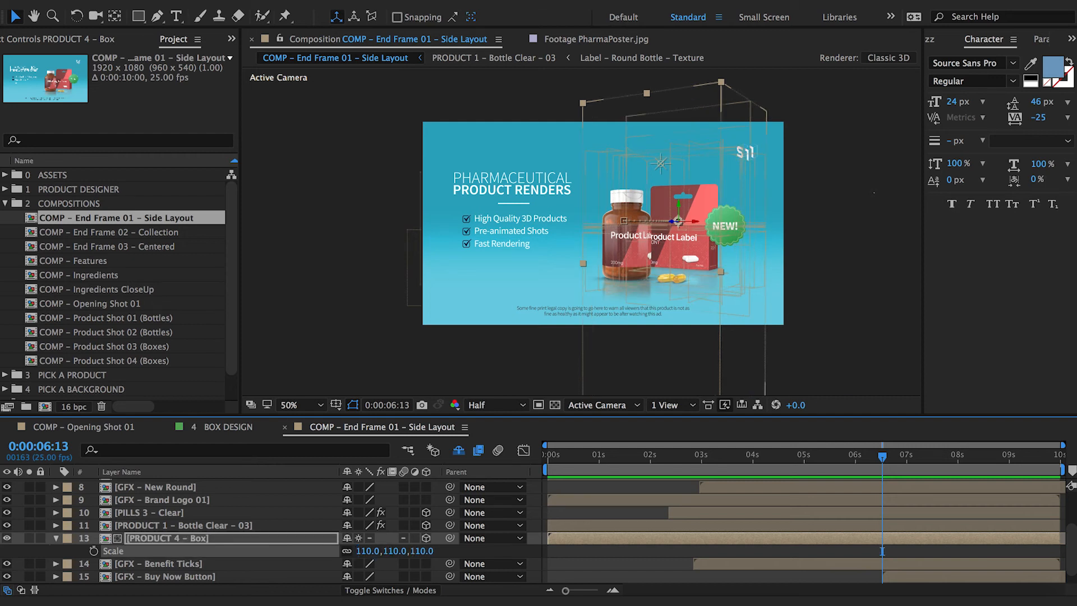
Step: At the 0:00:03:17 keyframe, shift the PRODUCT 4 – Box layer right and slightly down to position 2019.2, 612.0, 2683.5
key(u)
click(737, 458)
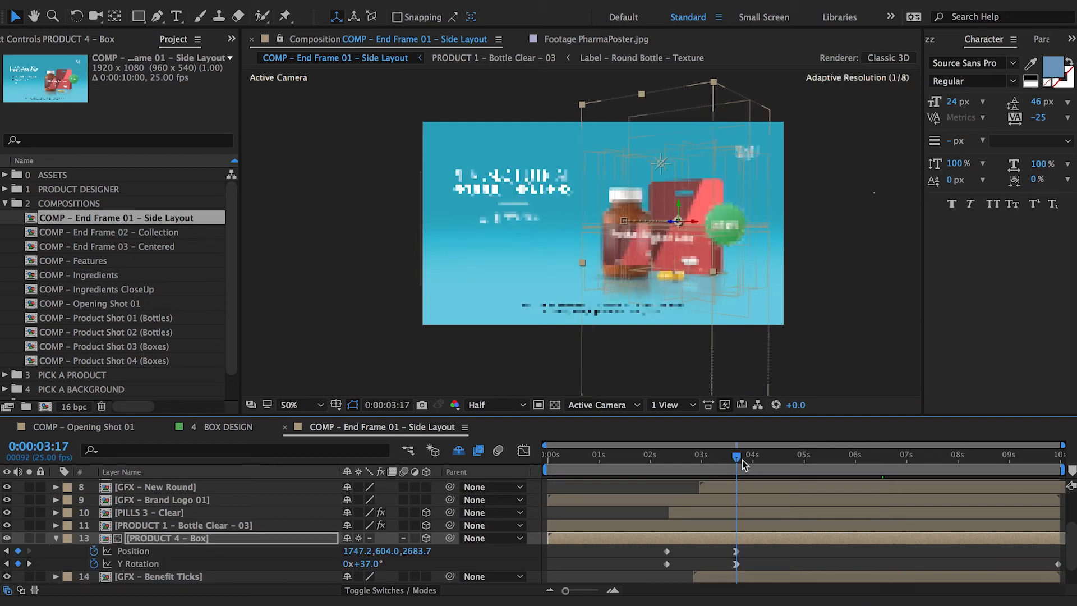
key(shift+Right)
key(shift+Right)
key(shift+Right)
key(shift+Right)
key(shift+Right)
key(shift+Right)
key(Down)
key(Down)
key(Down)
key(Down)
key(Left)
key(Left)
key(Left)
key(Left)
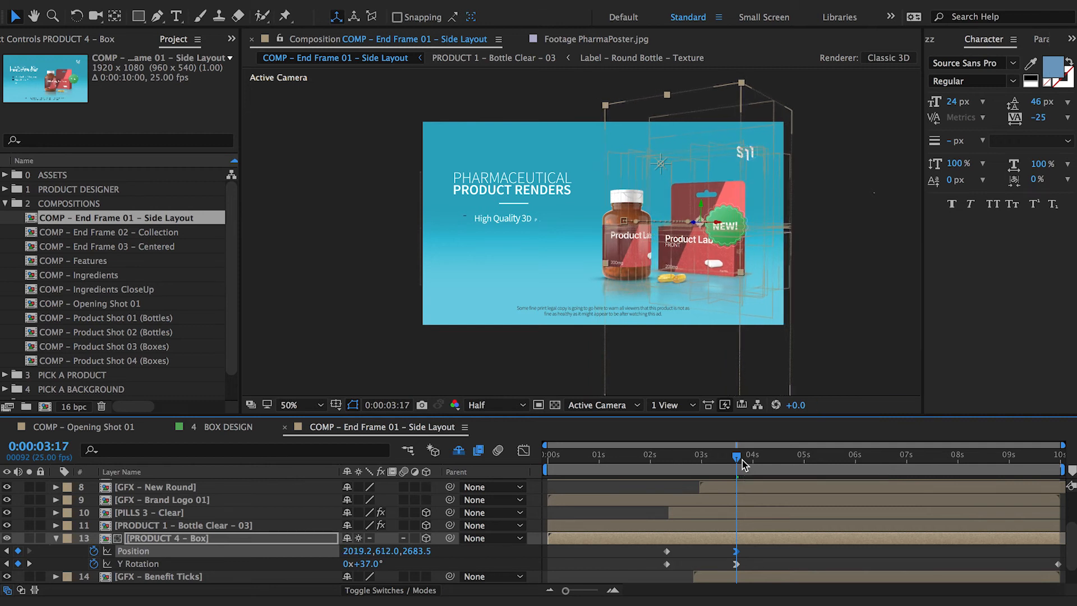
key(u)
Step: Shift the GFX – New Round badge right and slightly down onto the box's right edge, then deselect it
click(180, 486)
key(shift+Right)
key(shift+Right)
key(shift+Right)
key(shift+Right)
key(shift+Right)
key(shift+Right)
key(Down)
key(Down)
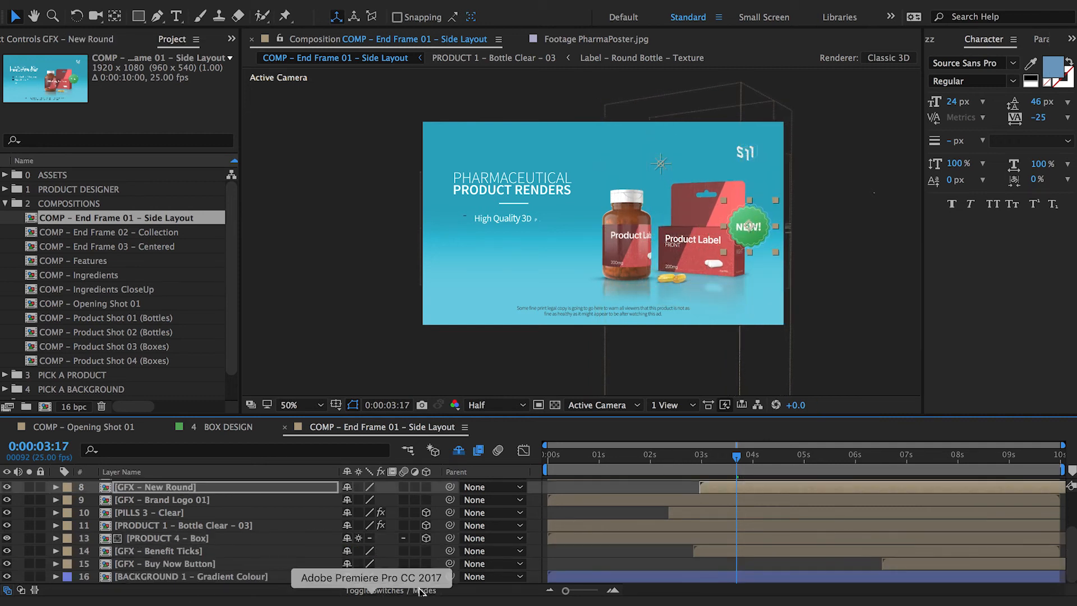
key(ctrl+shift+a)
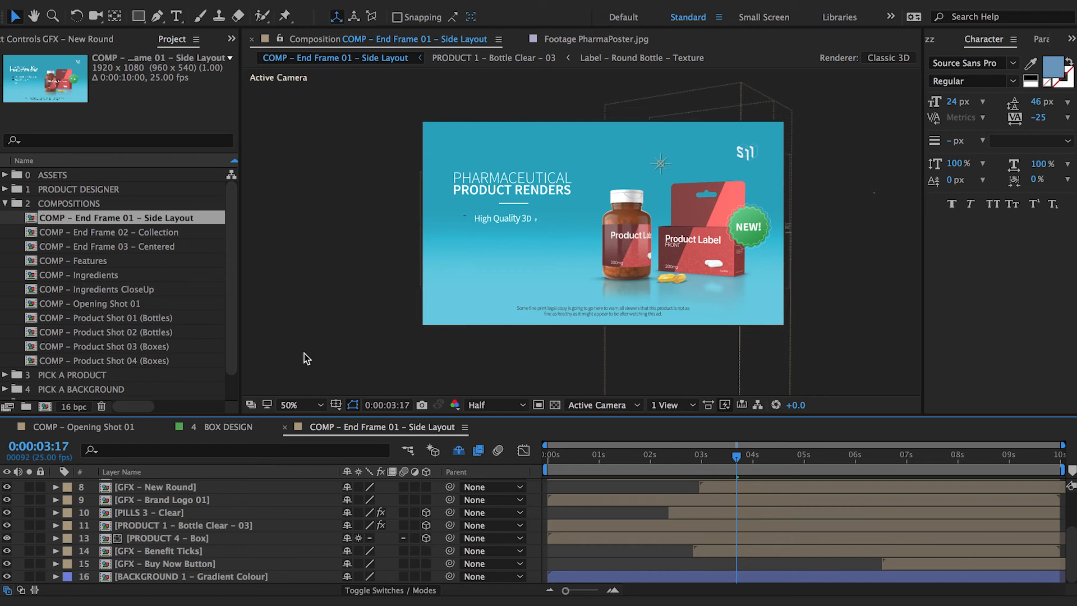
Step: Replace the PILLS 3 – Clear layer with PILLS 5 – White Rounded Flat and preview the animation, ending at 0:00:05:13
click(168, 513)
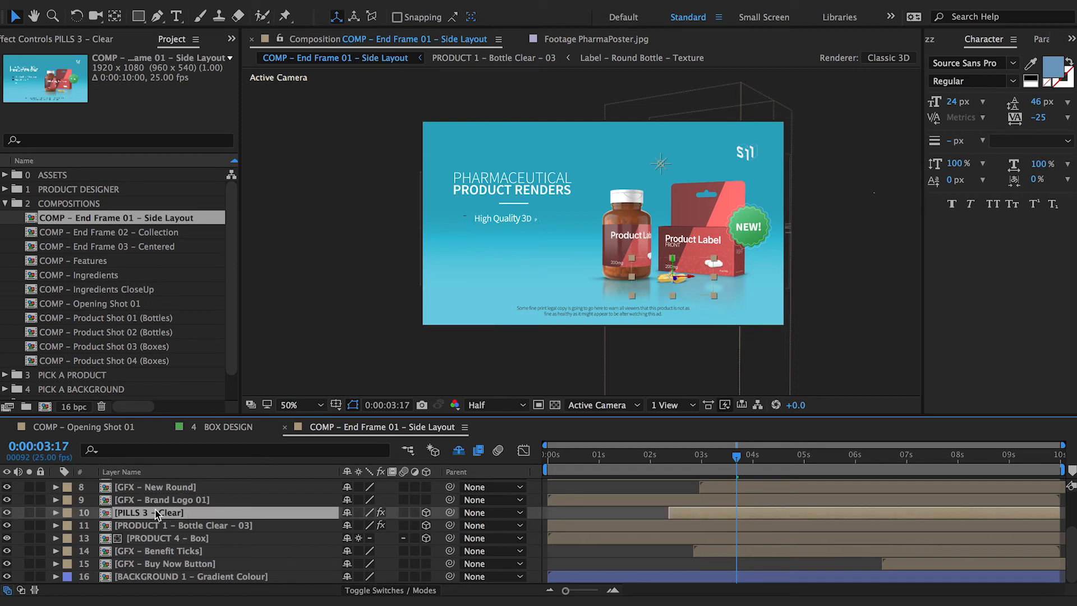
click(5, 203)
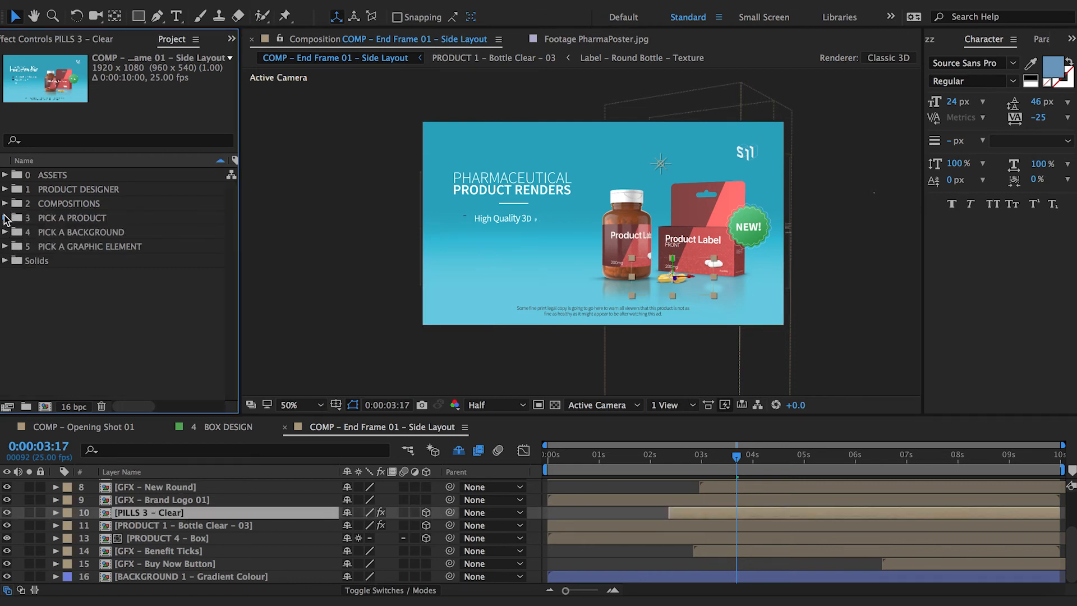
click(5, 218)
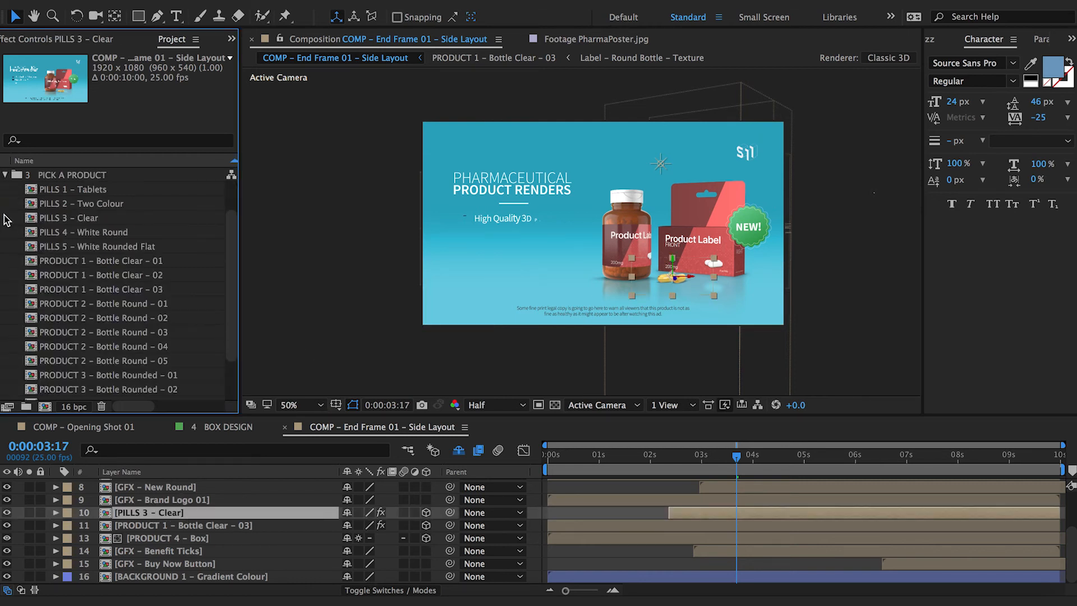
click(90, 249)
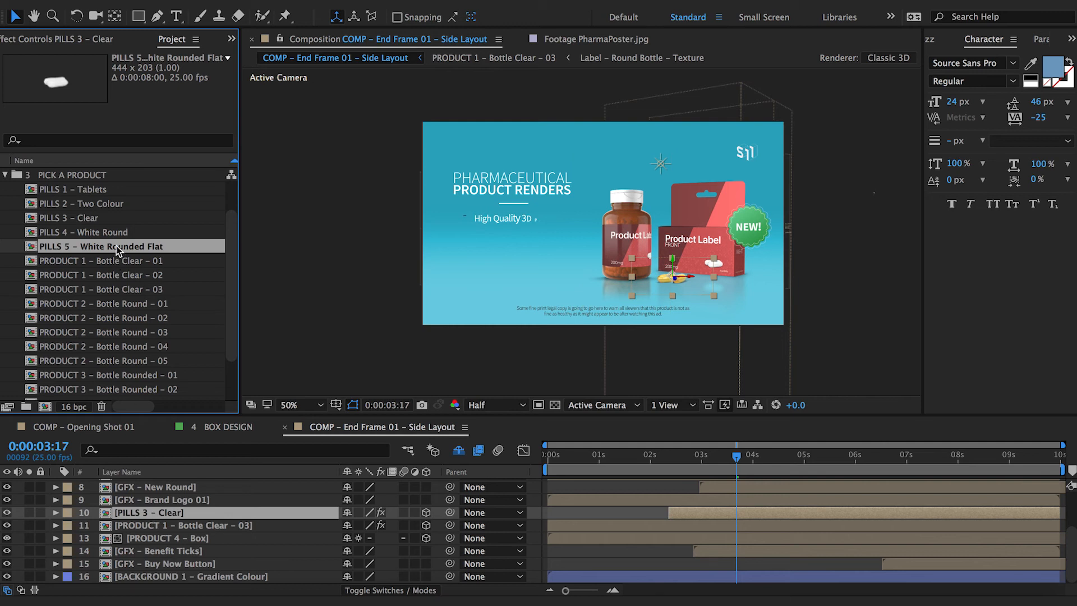
drag(117, 249, 168, 518)
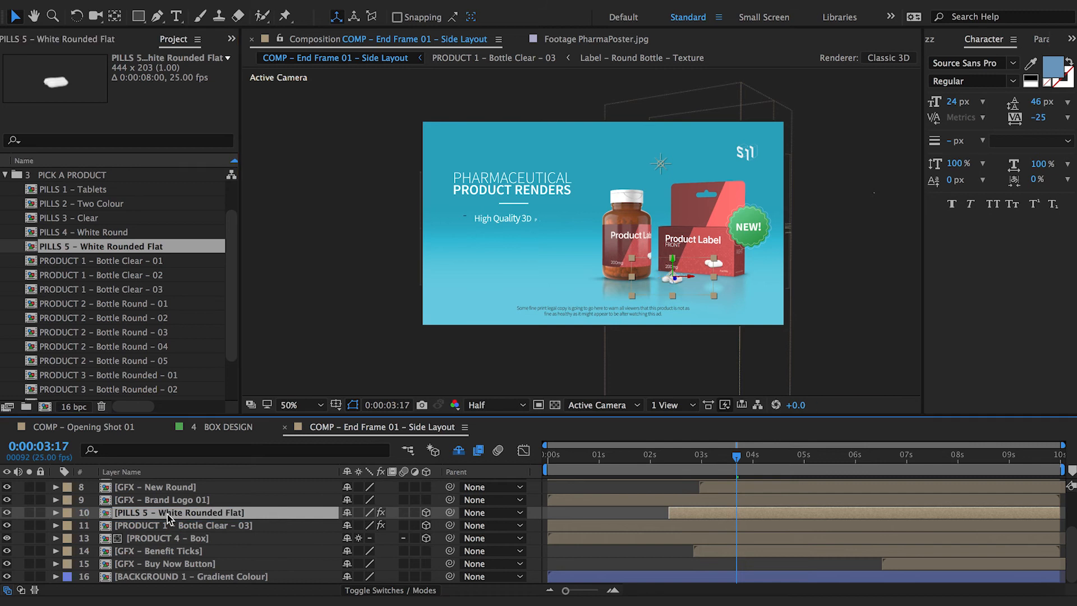
key(space)
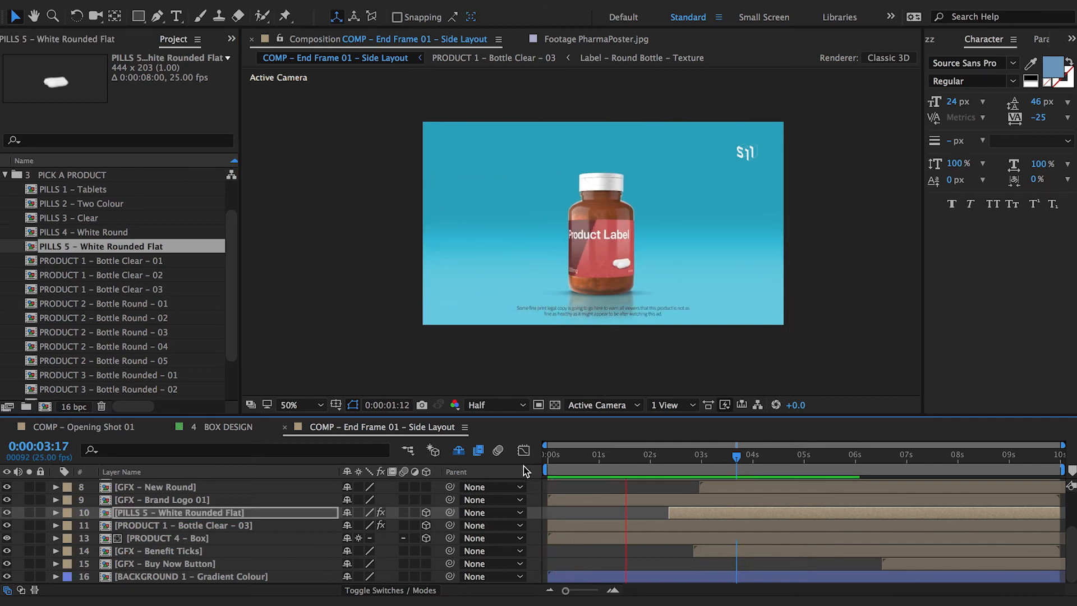
click(832, 455)
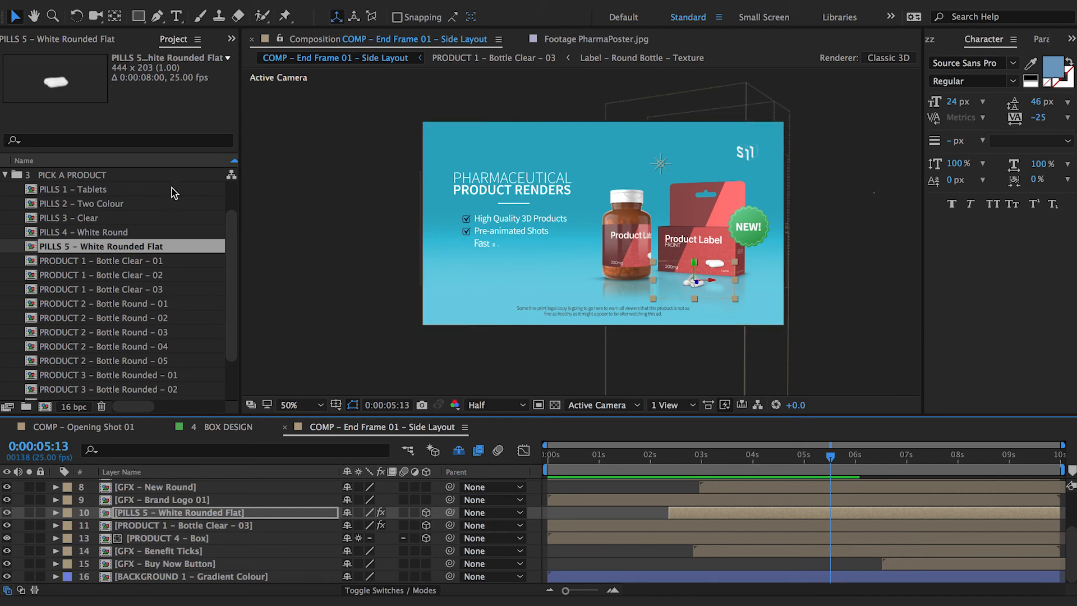
Step: Replace the BACKGROUND 1 – Gradient Colour layer with BACKGROUND 5 – Diagonal from the PICK A BACKGROUND folder
click(3, 175)
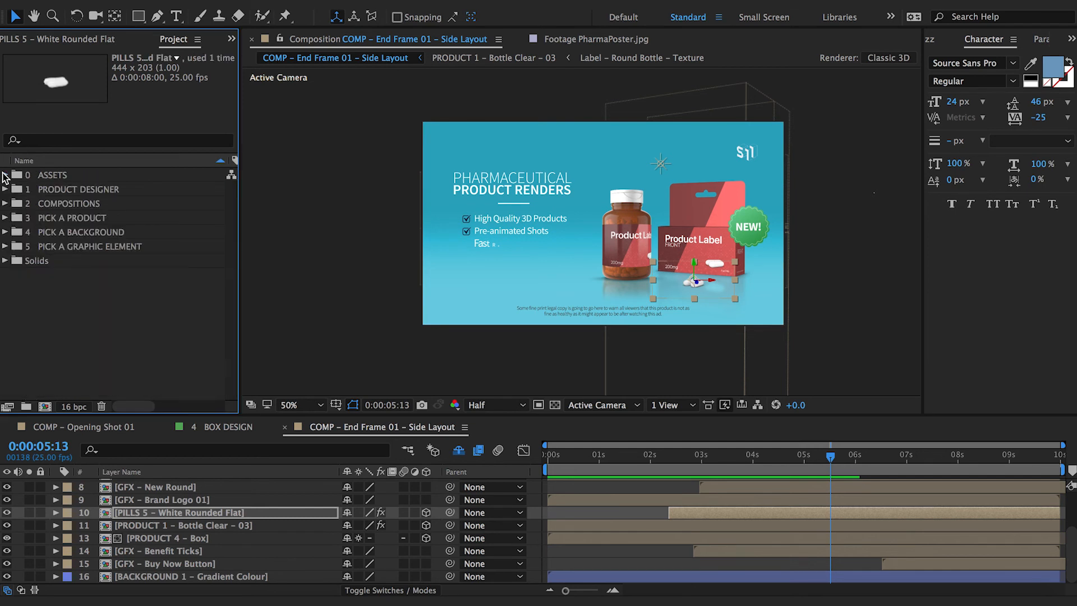
click(4, 232)
click(112, 307)
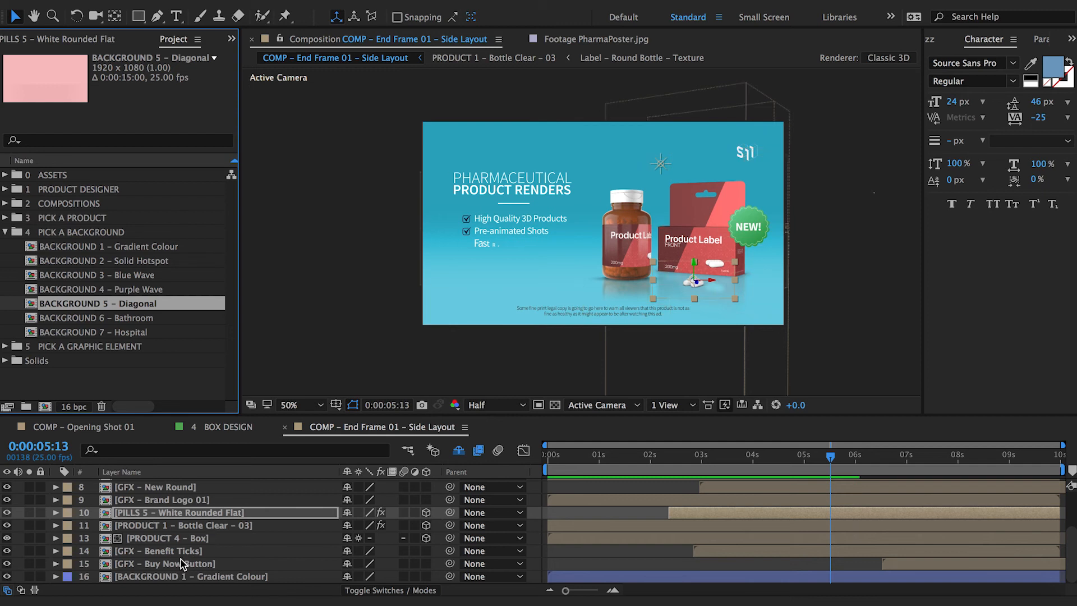
click(179, 577)
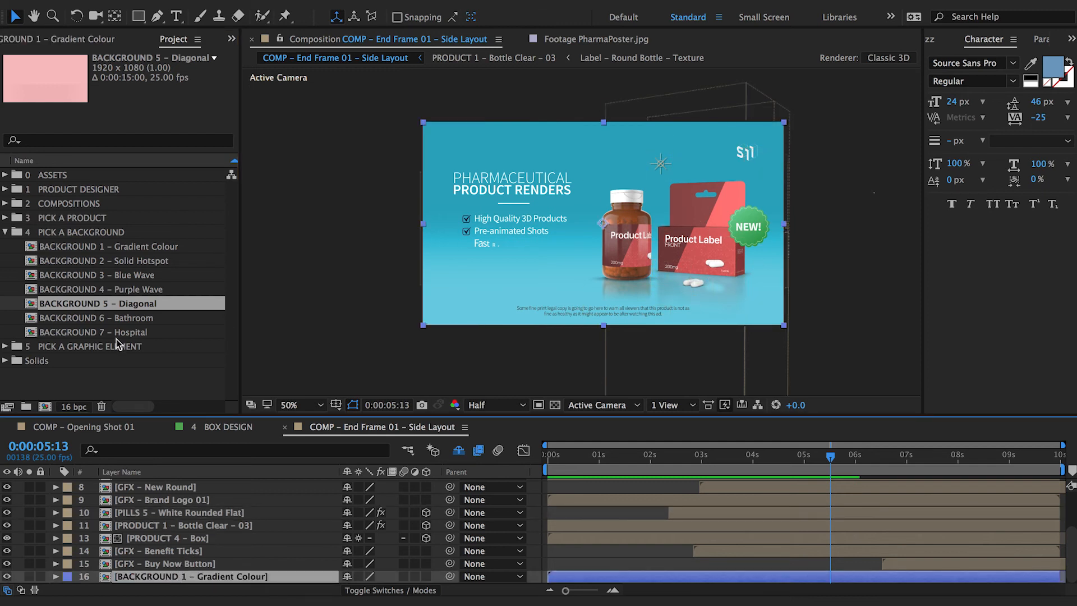
drag(98, 307, 170, 576)
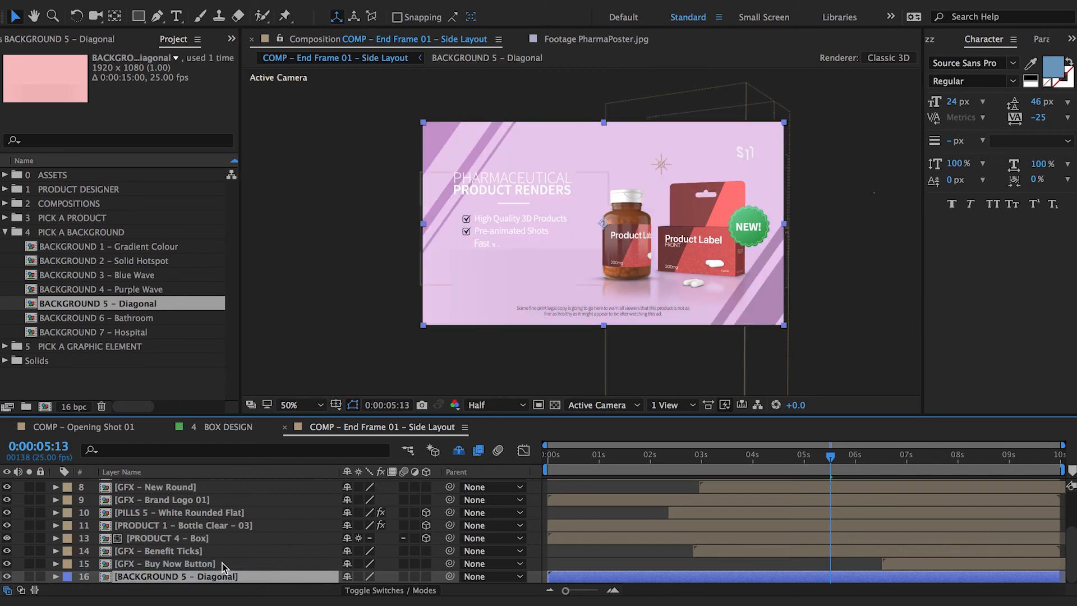
Step: In BACKGROUND 5 – Diagonal, set the Colour Correction layer's master hue to +65° and master saturation to 40, and close that composition
double_click(209, 577)
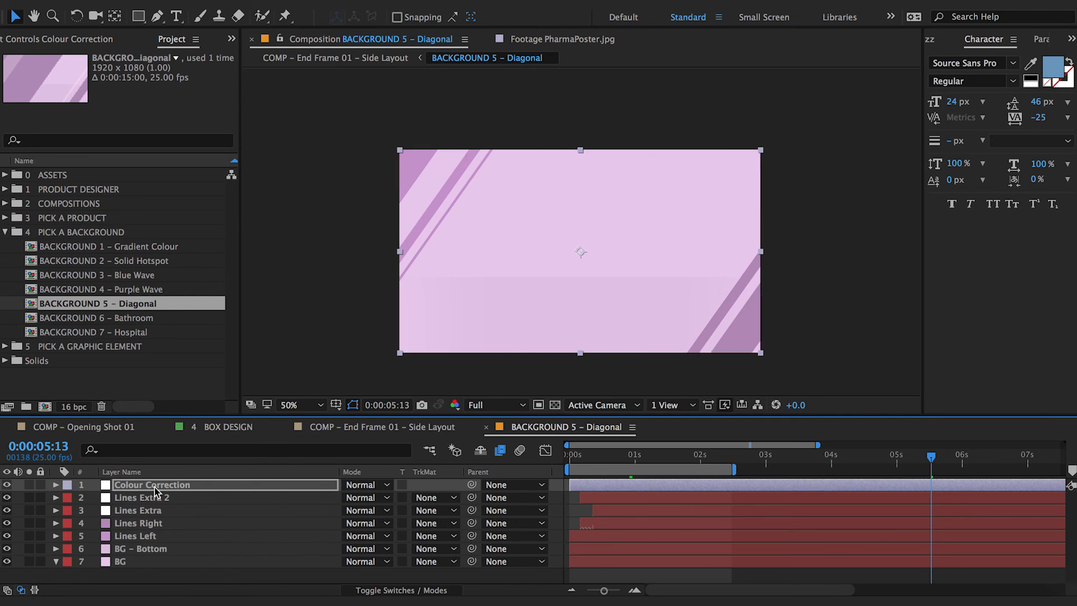
click(154, 486)
click(99, 43)
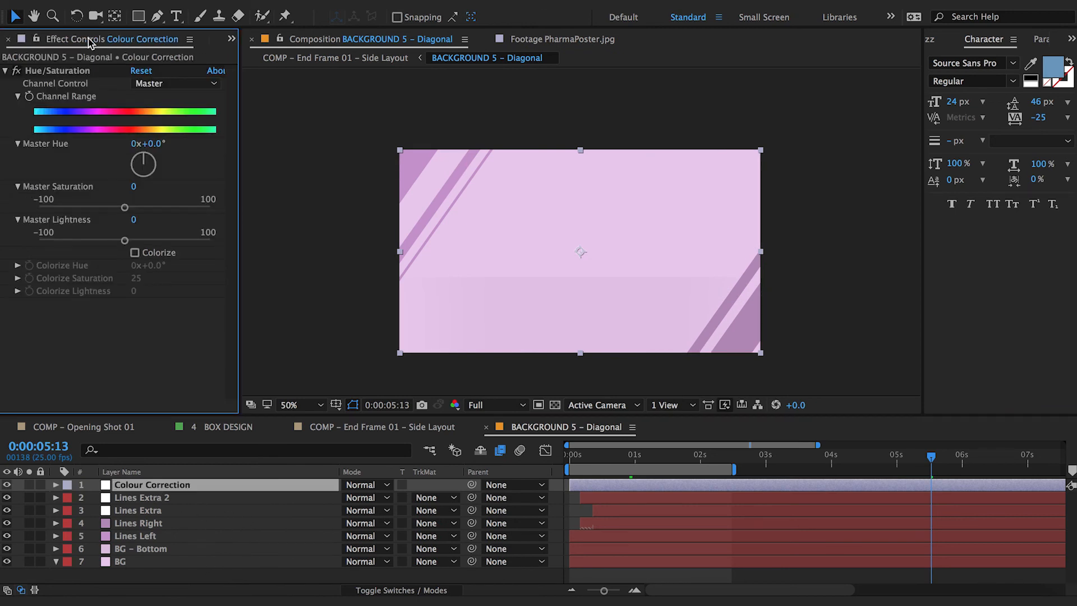
drag(151, 143, 208, 155)
drag(125, 209, 161, 211)
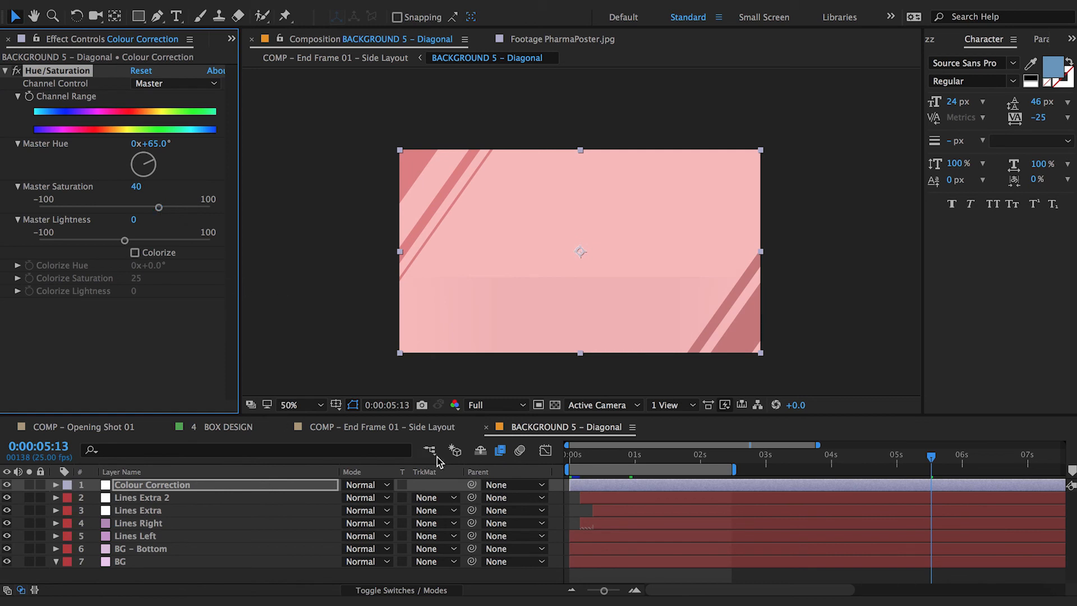
click(486, 427)
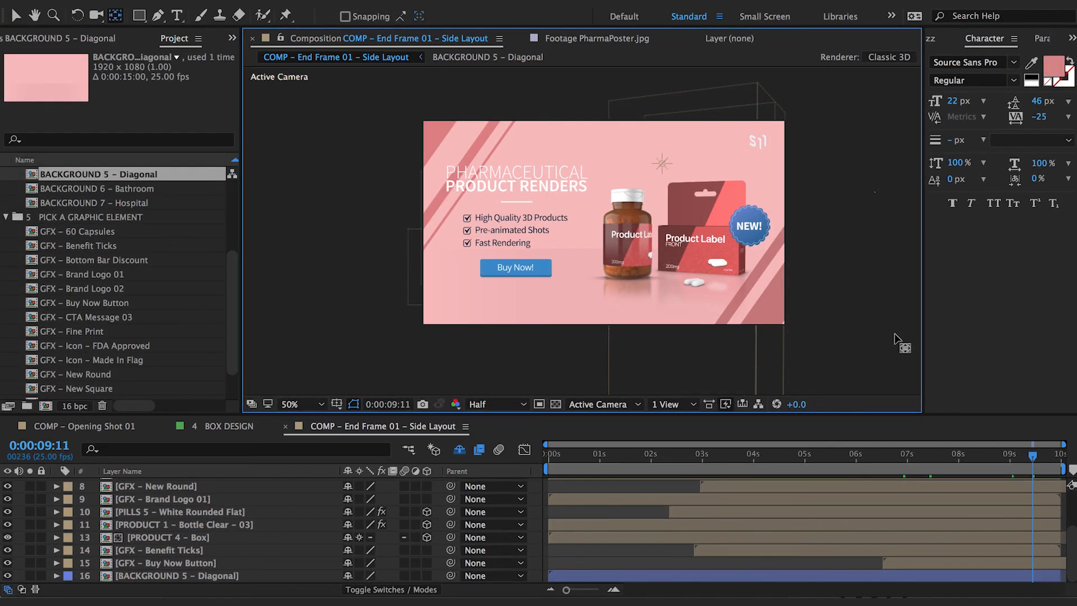
Step: Add GFX – Icon – FDA Approved from the PICK A GRAPHIC ELEMENT folder to the End Frame composition as the top layer
click(7, 217)
click(371, 313)
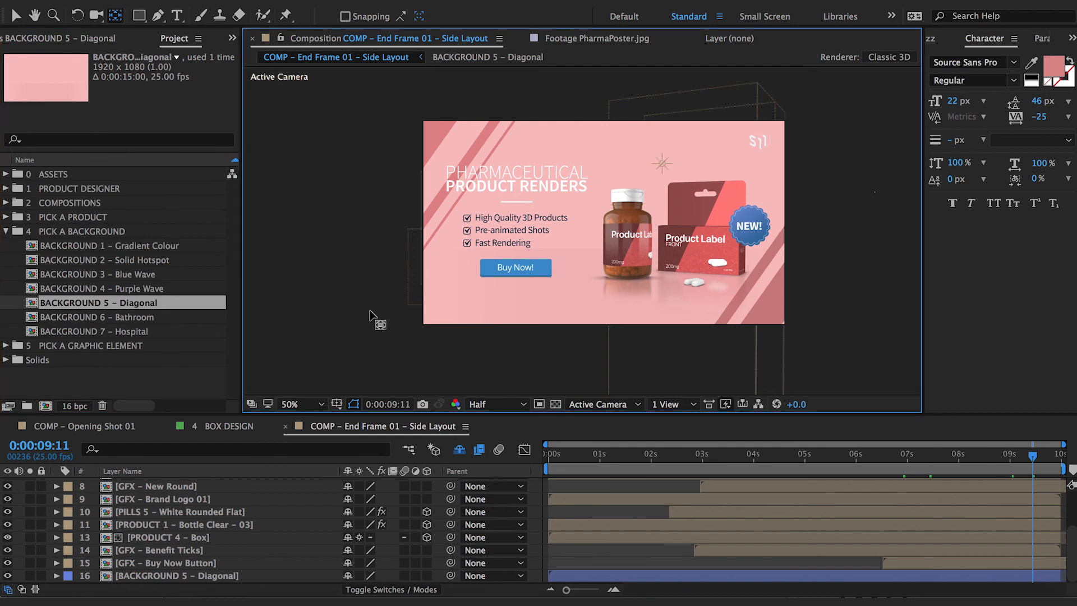
click(6, 231)
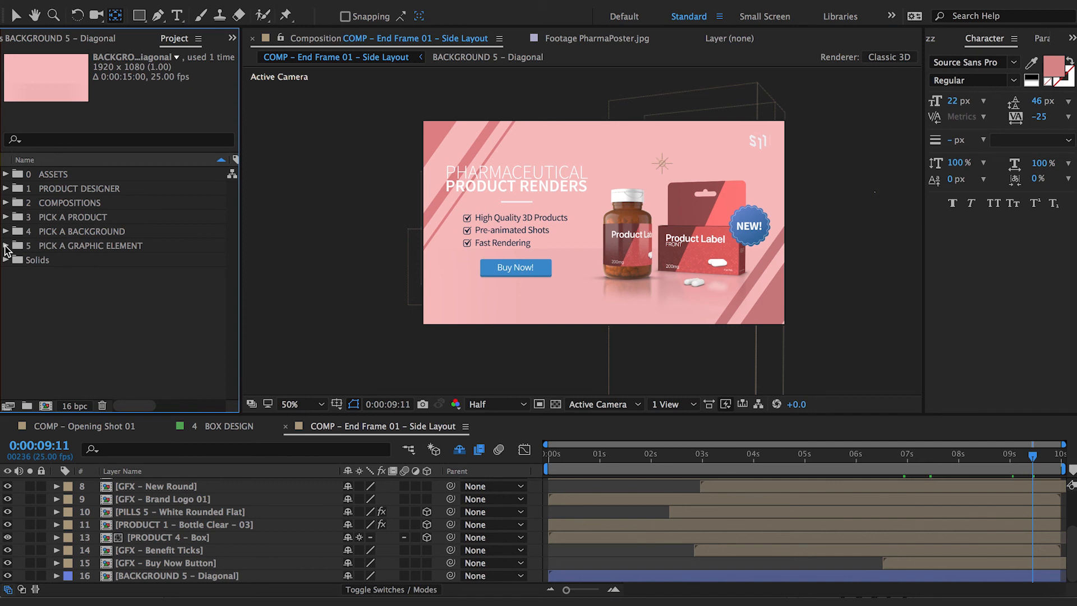
click(6, 246)
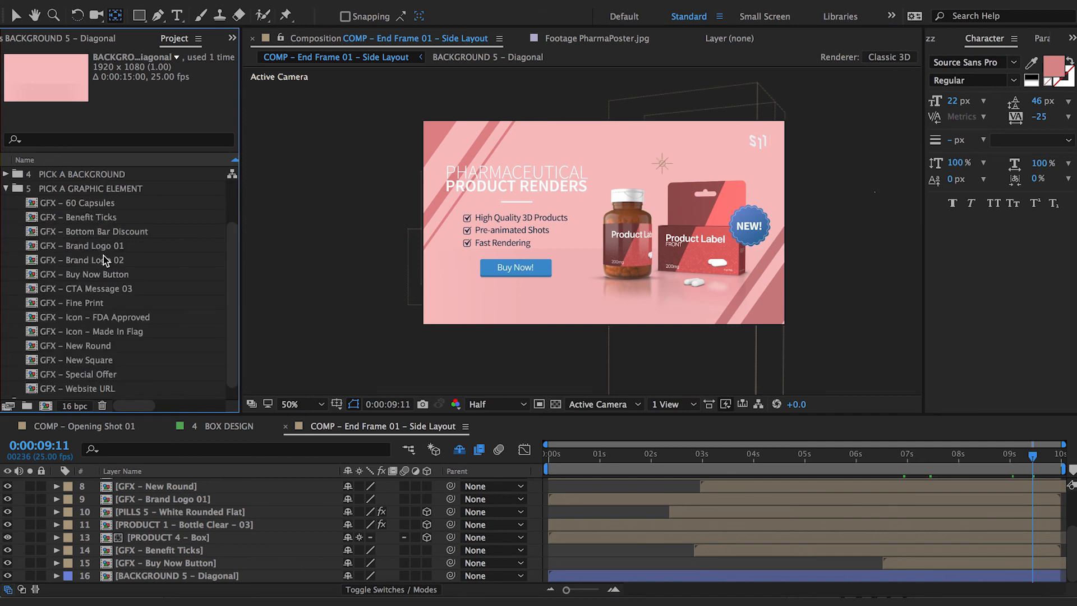
click(102, 319)
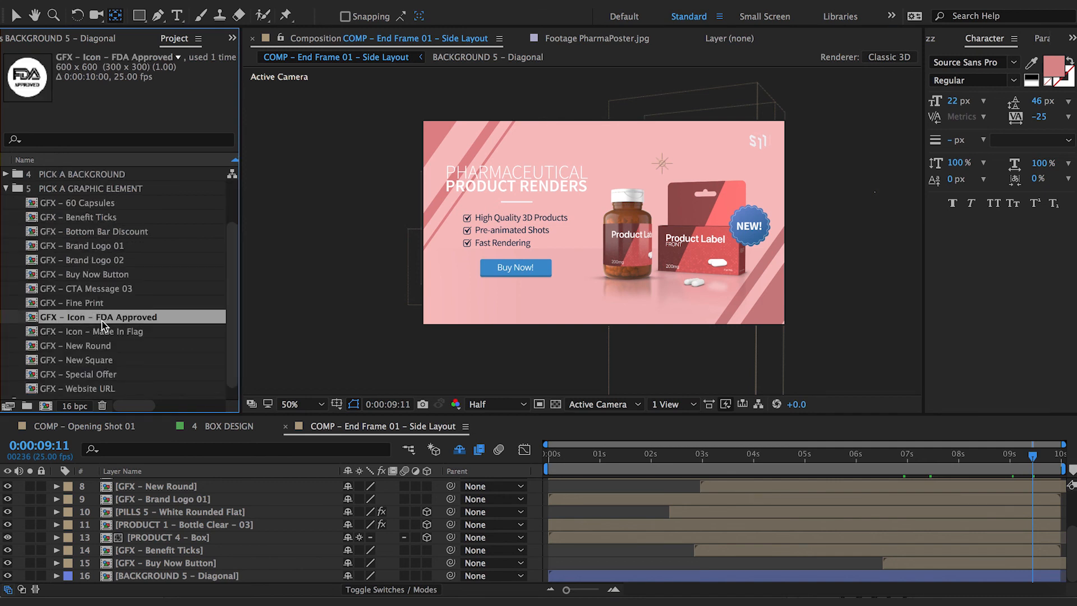
drag(95, 324, 723, 275)
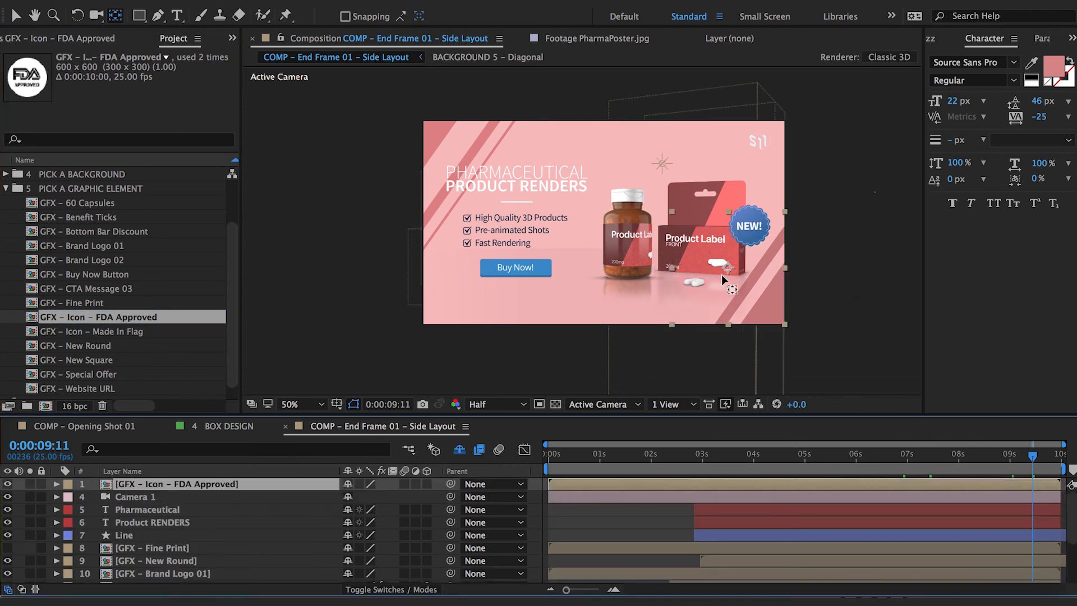
Step: Scale the FDA Approved icon to about 29.3%, place it just below the NEW! badge, and deselect it
key(s)
drag(785, 213, 758, 276)
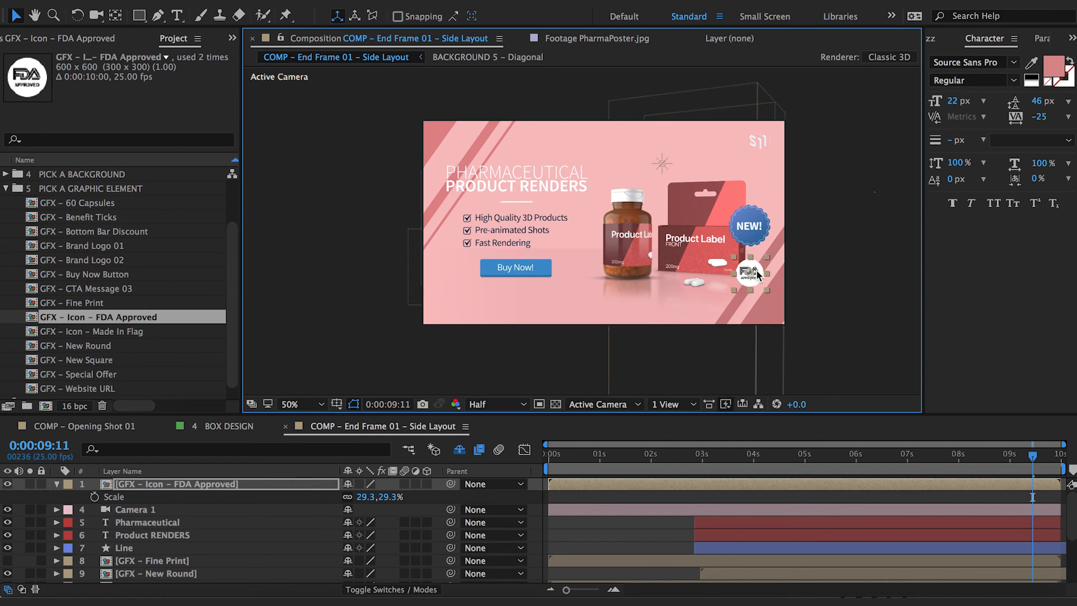
click(852, 279)
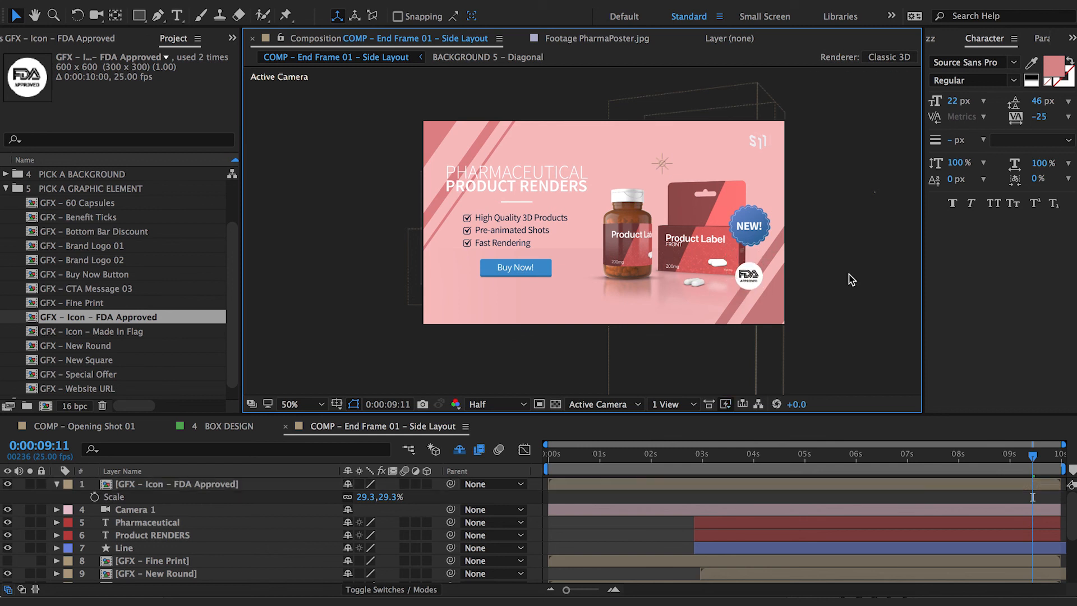
Step: Add GFX – Bottom Bar Discount as the top layer, move the playhead to 0:00:09:14 and preview the animation
click(82, 231)
drag(97, 232, 159, 484)
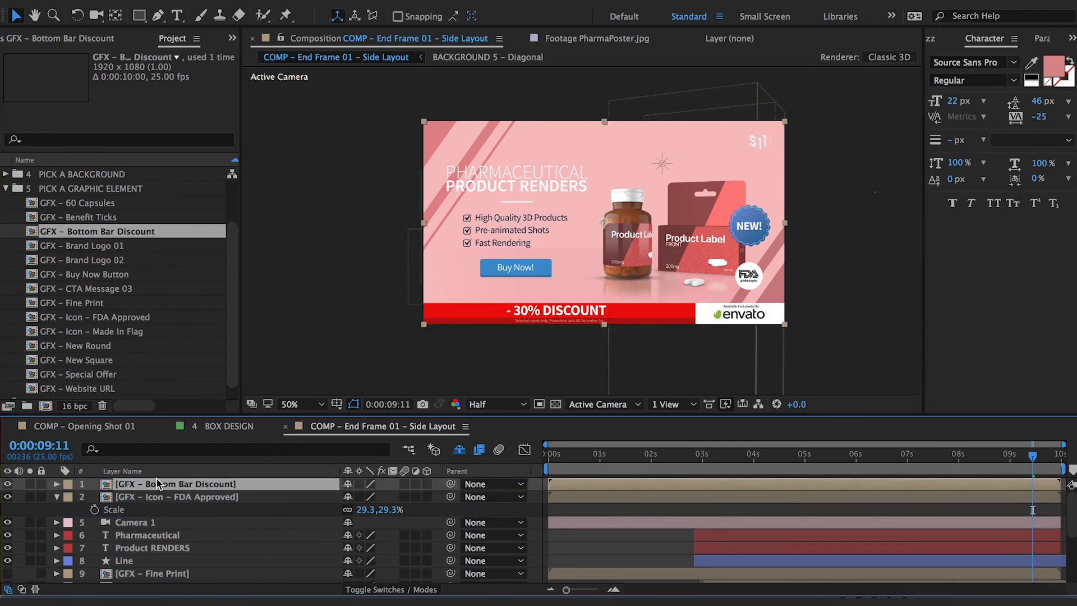
click(623, 505)
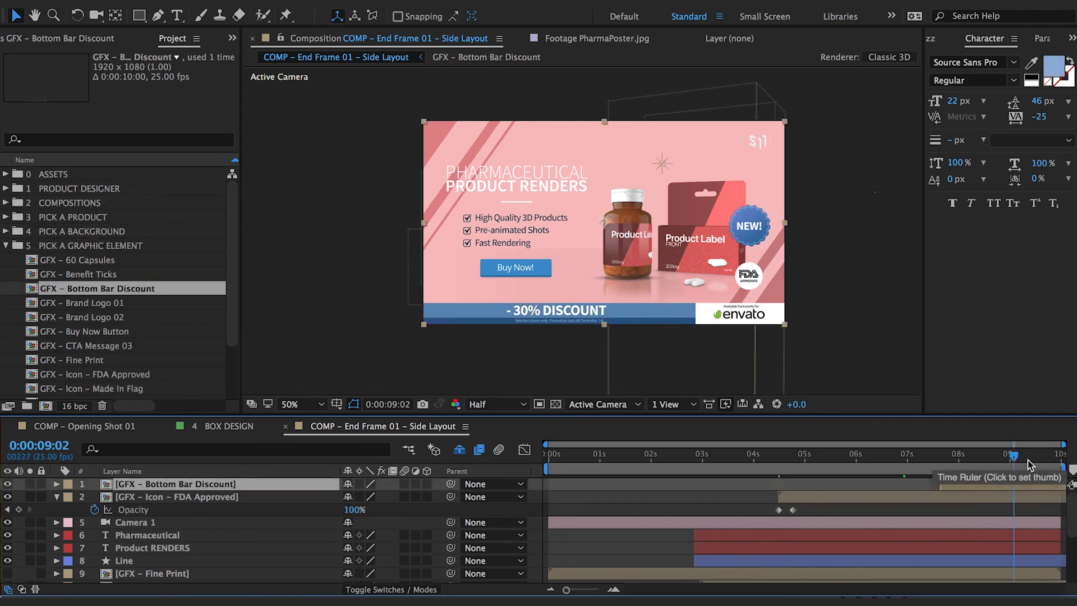
click(1039, 468)
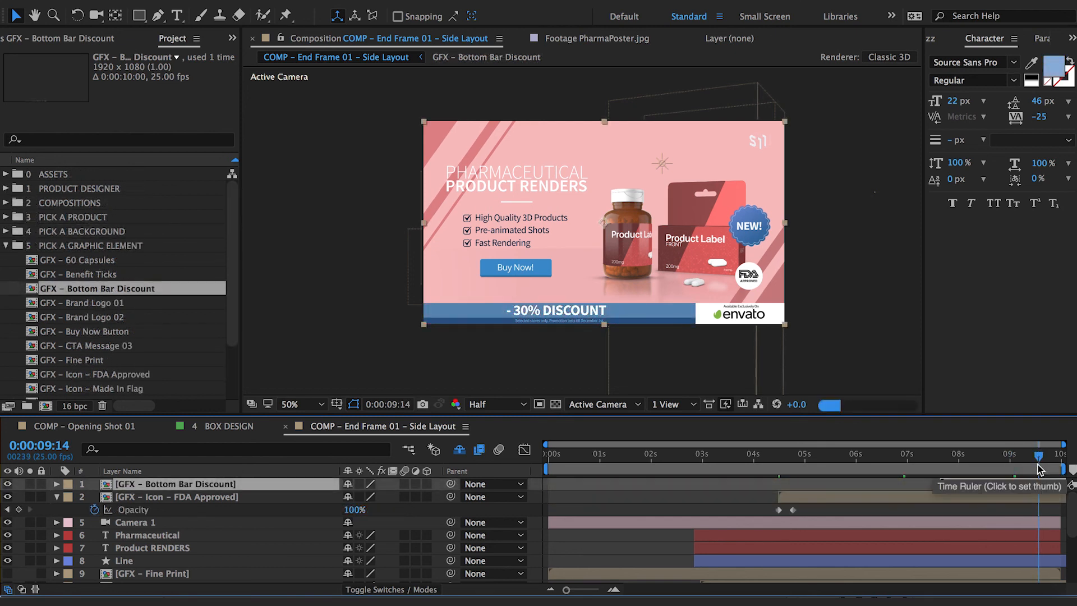
key(space)
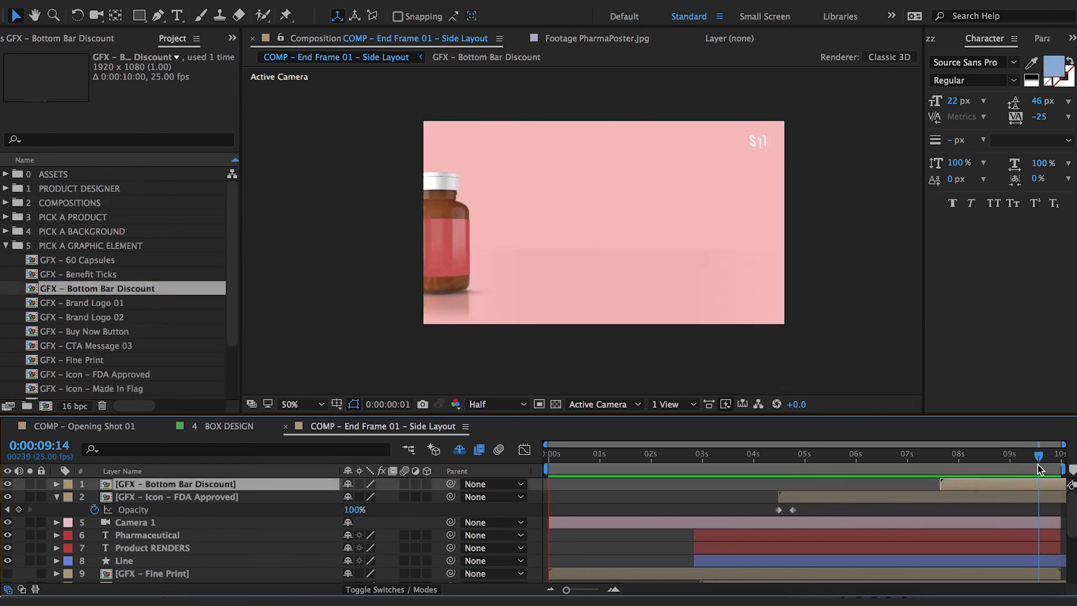